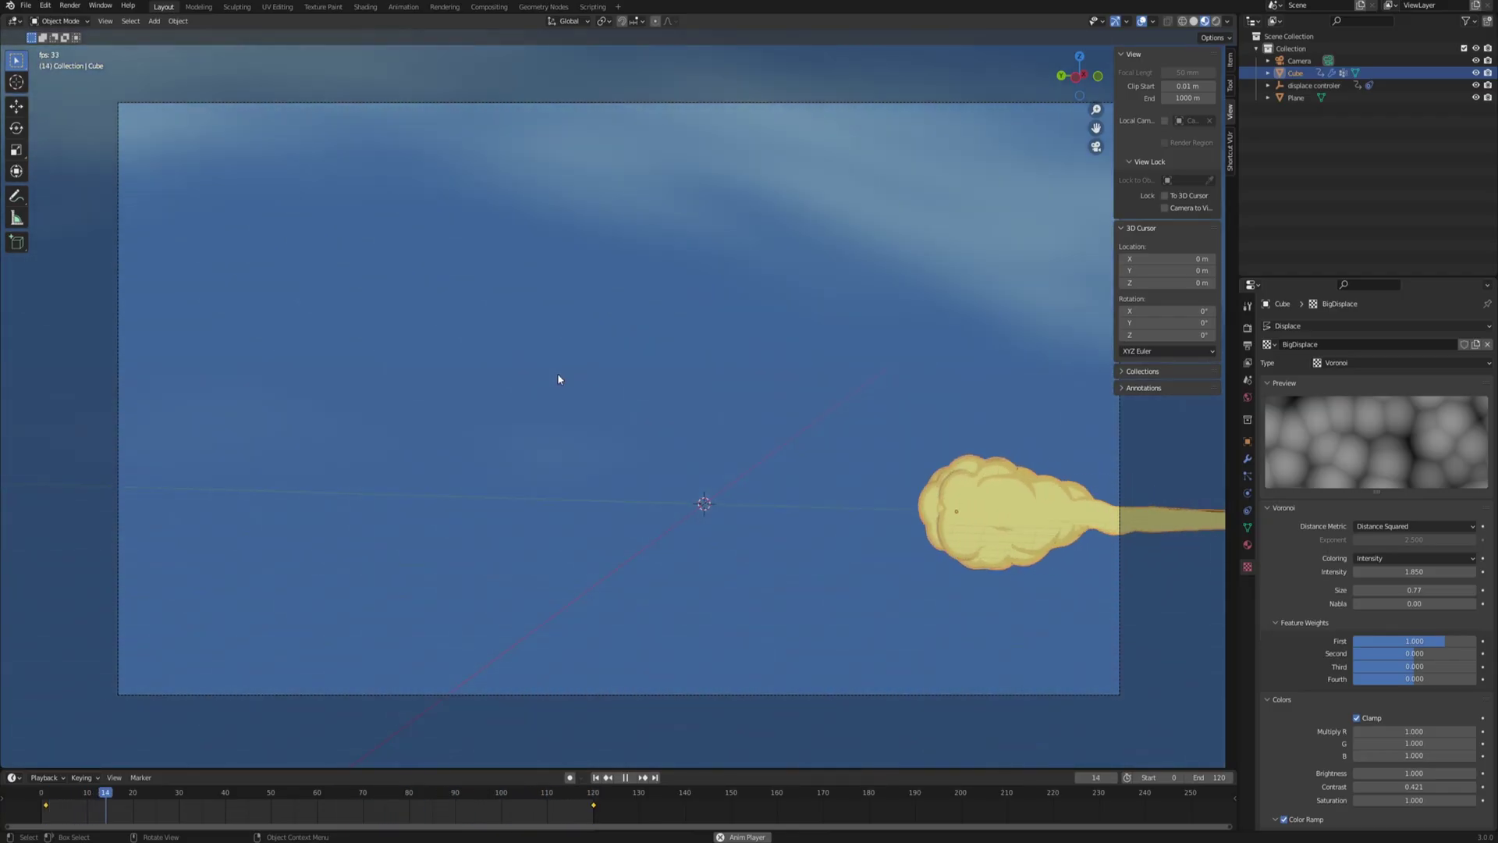
- Examine the finished animated smoke trail and its sky backdrop from outside the camera view
left_click(557, 373)
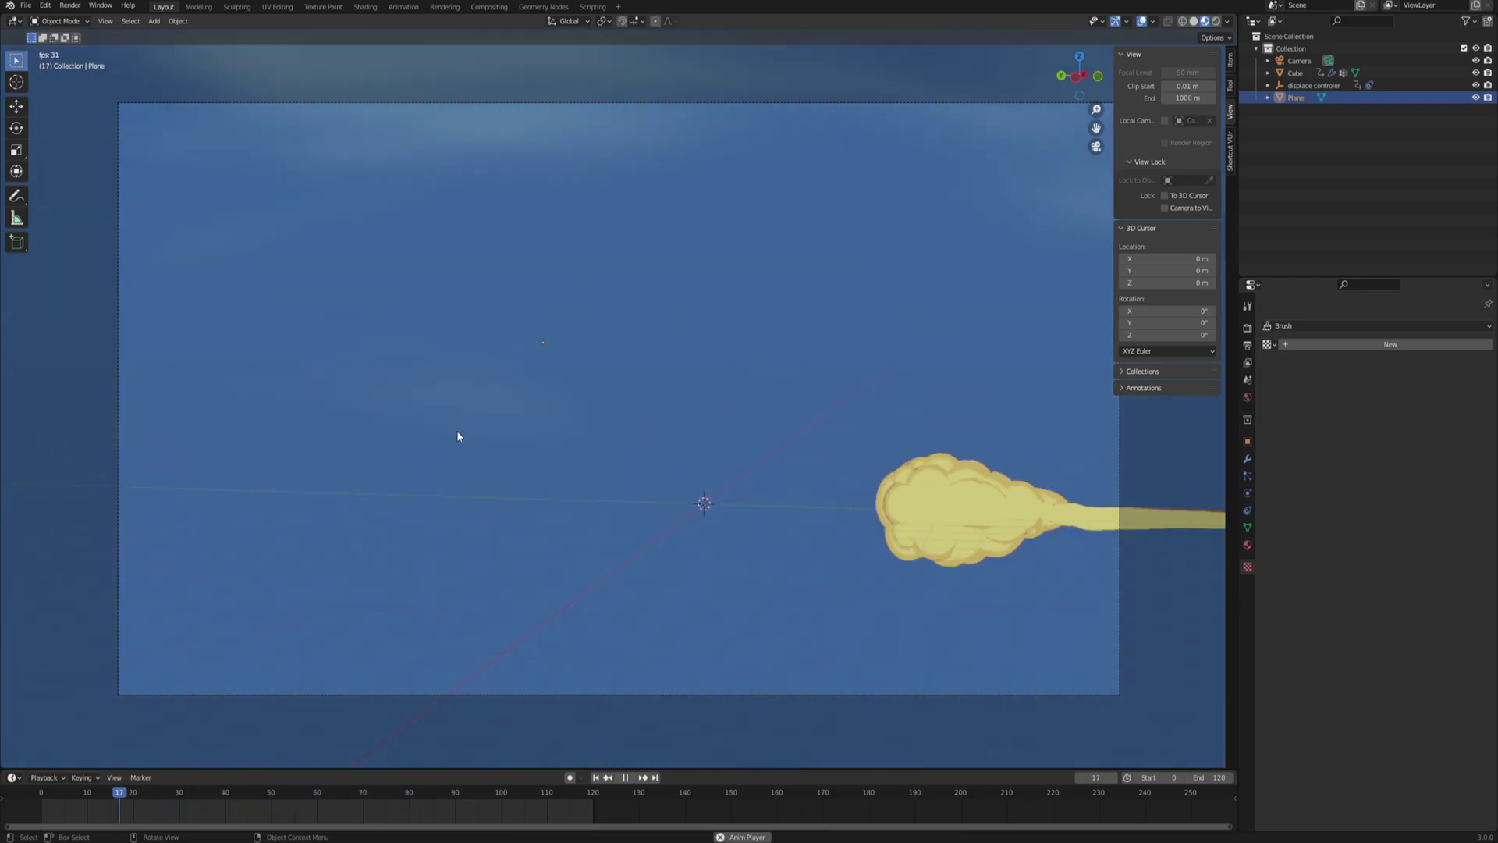
middle_click_drag(458, 436, 685, 742)
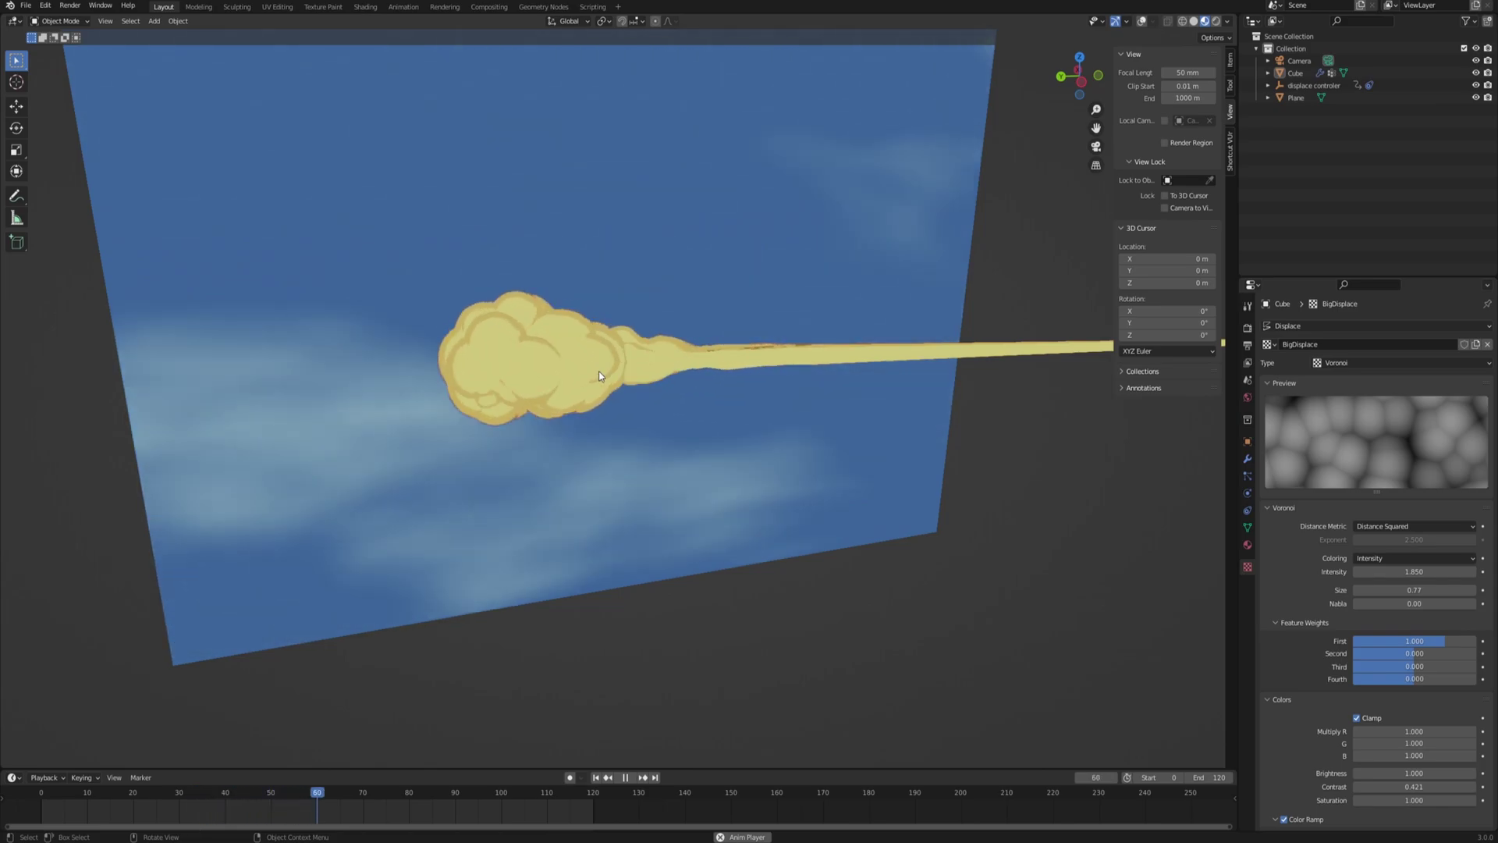
middle_click_drag(569, 364, 554, 373, "shift")
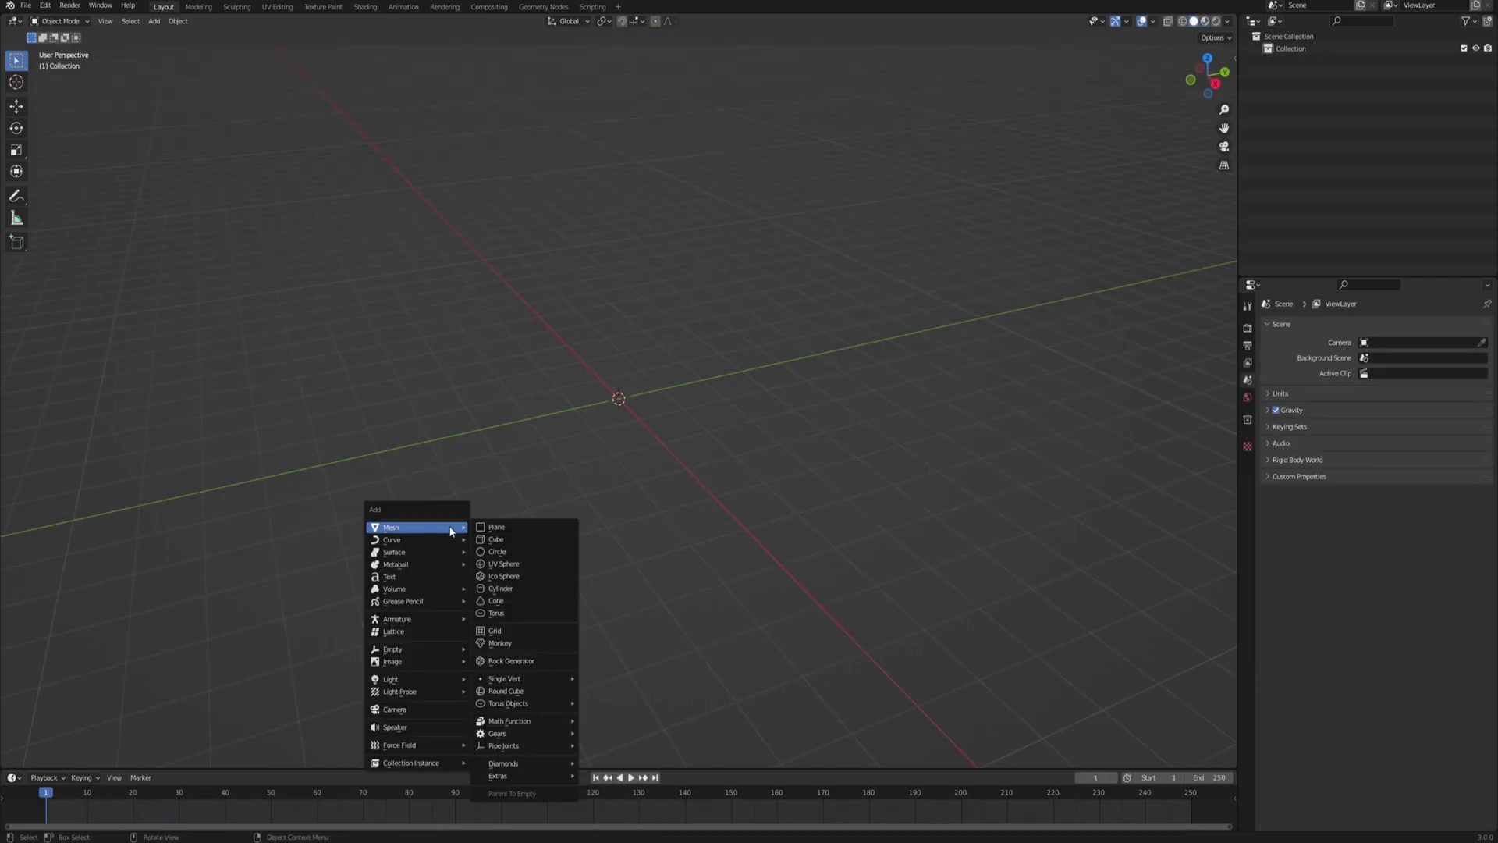
- Add a cube mesh at the origin of the empty scene
key("shift+a")
mouse_move(448, 526)
left_click(528, 538)
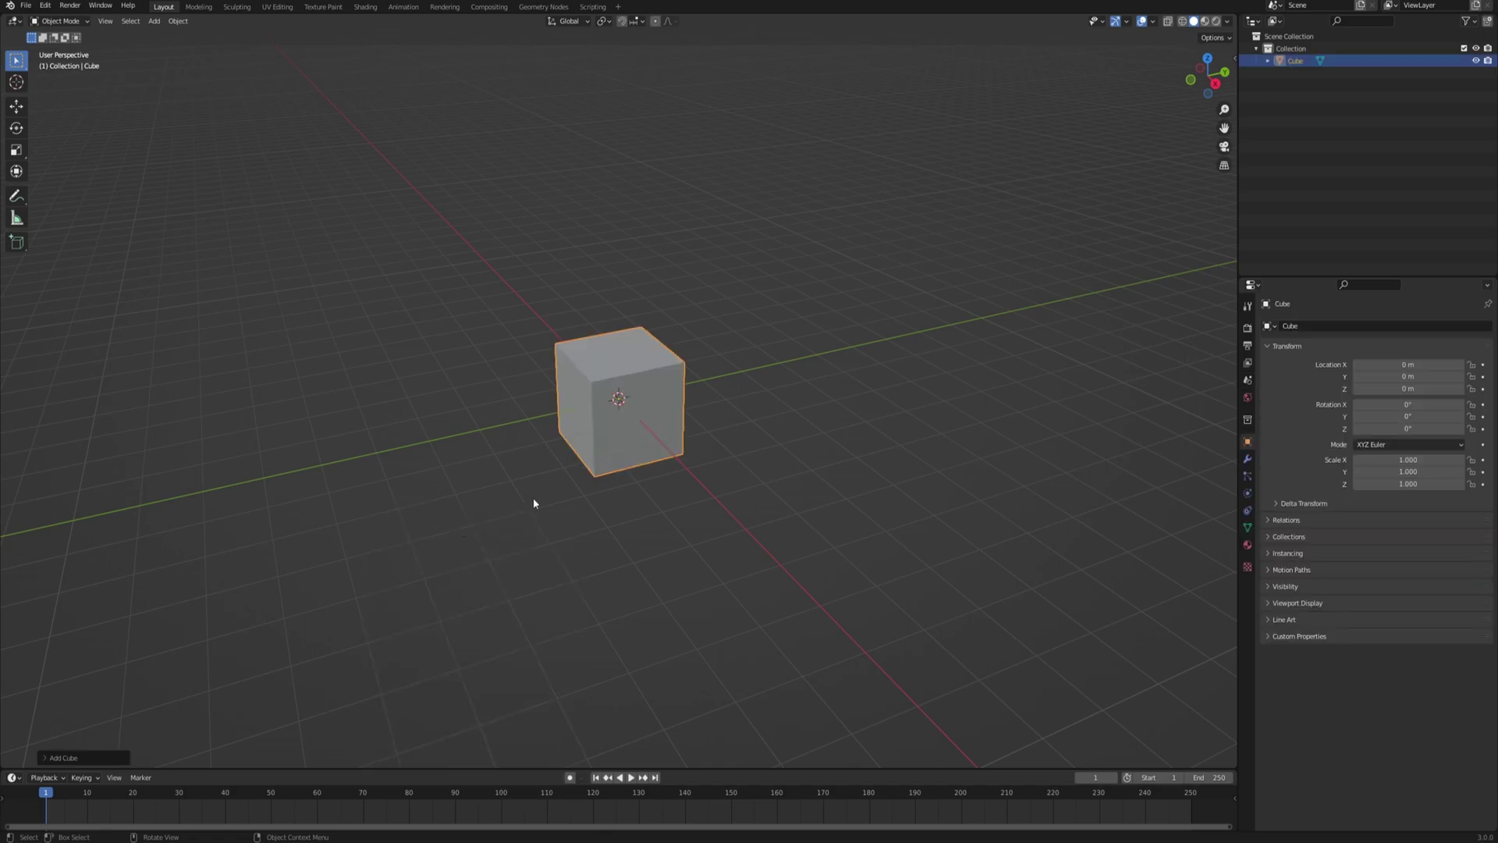
- Add a Subdivision Surface modifier with 3 viewport levels to the cube and shade it smooth
middle_click_drag(536, 502, 687, 617)
left_click(1247, 305)
left_click(1328, 326)
left_click(1273, 550)
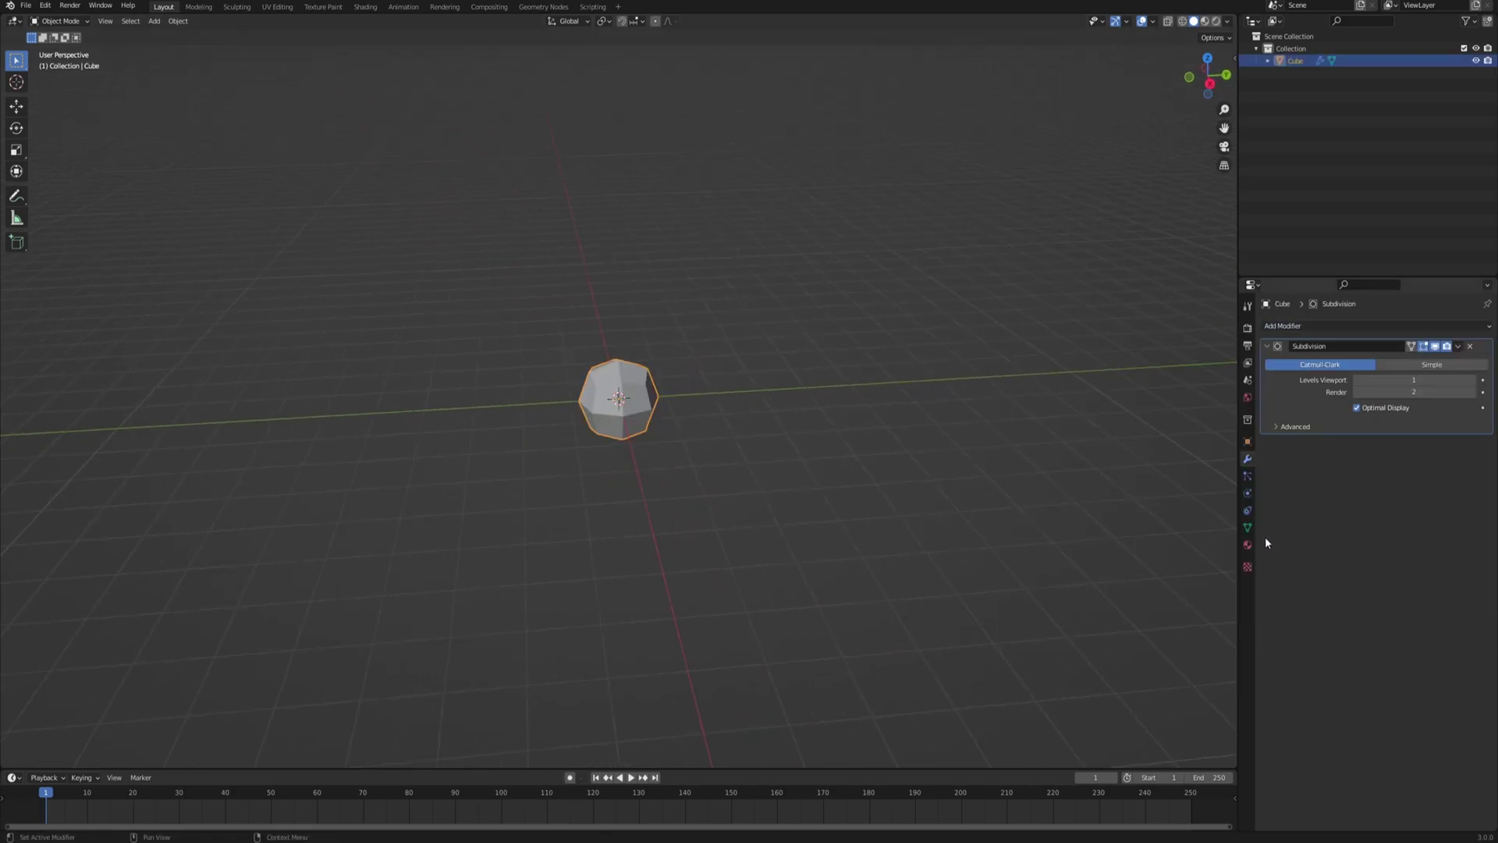
middle_click_drag(727, 397, 711, 390)
left_click(1470, 380)
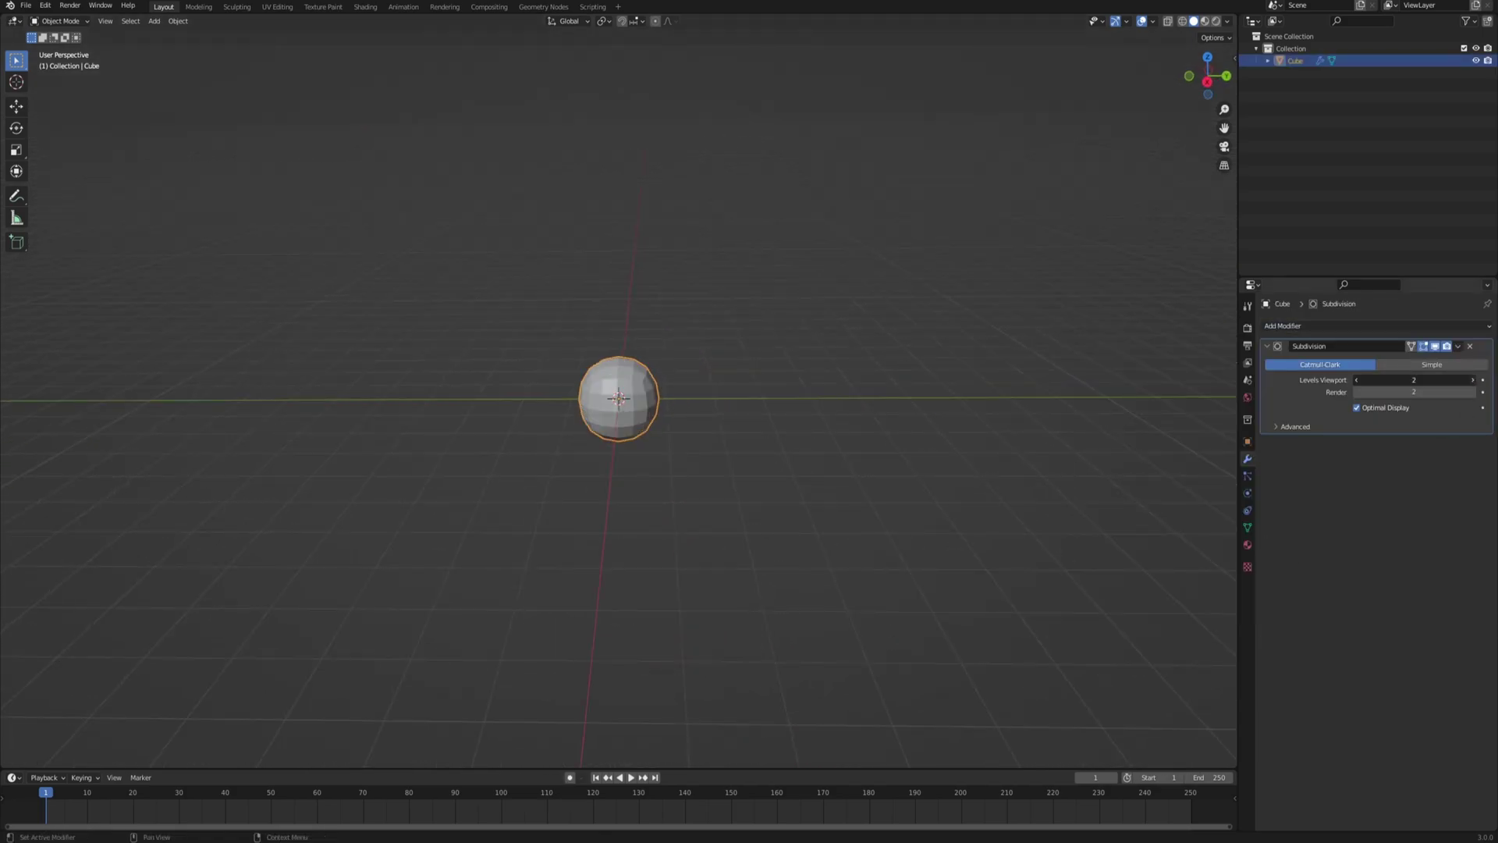
left_click(1471, 380)
right_click(636, 414)
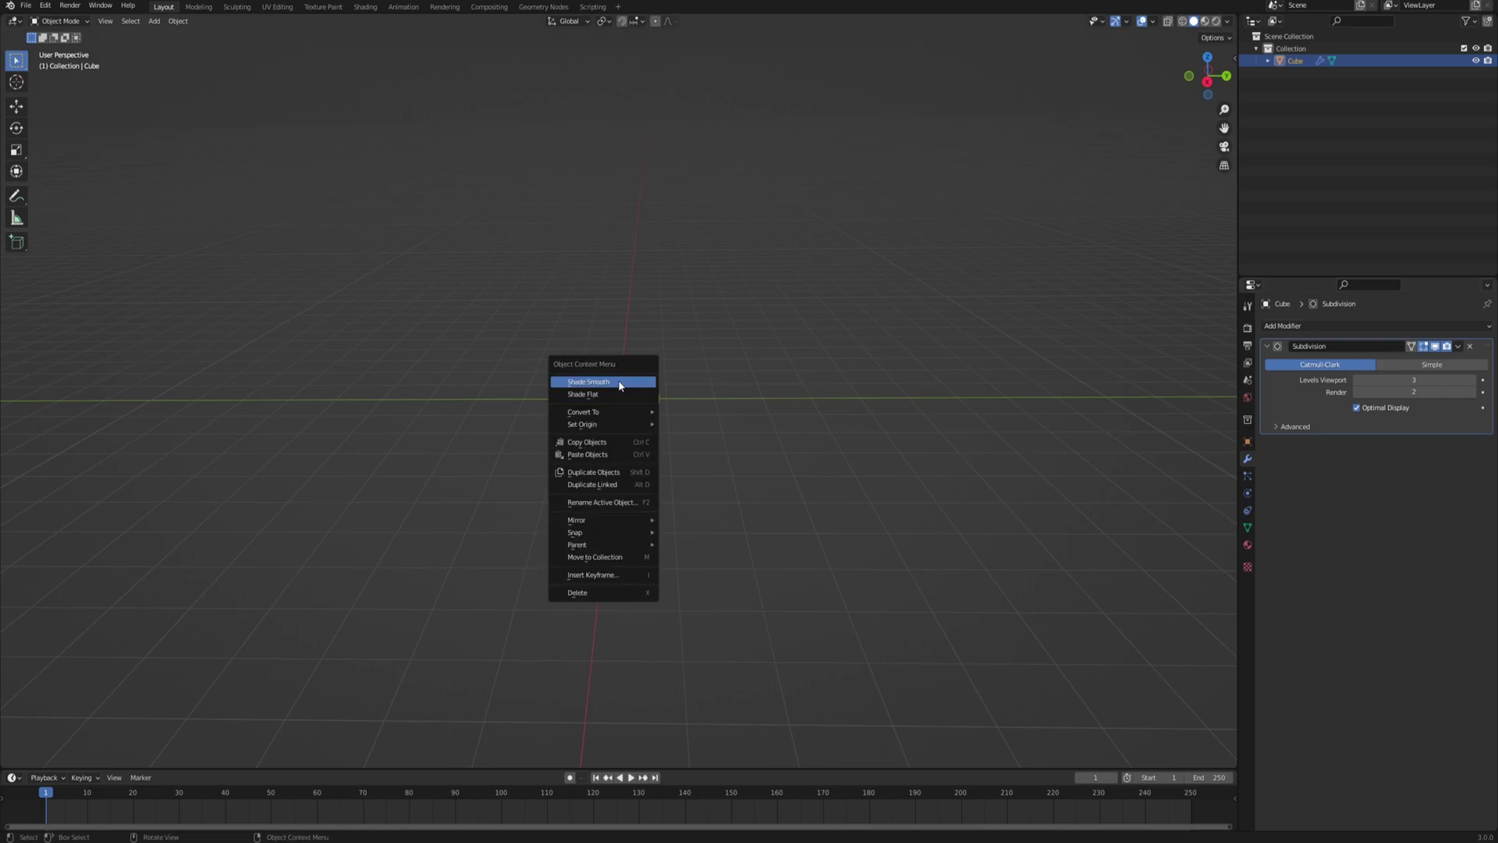
left_click(621, 383)
- In Edit Mode, scale down the cube's face on the positive Y side and move it outward along Y
key("Tab")
middle_click_drag(725, 438, 705, 462)
left_click(674, 383)
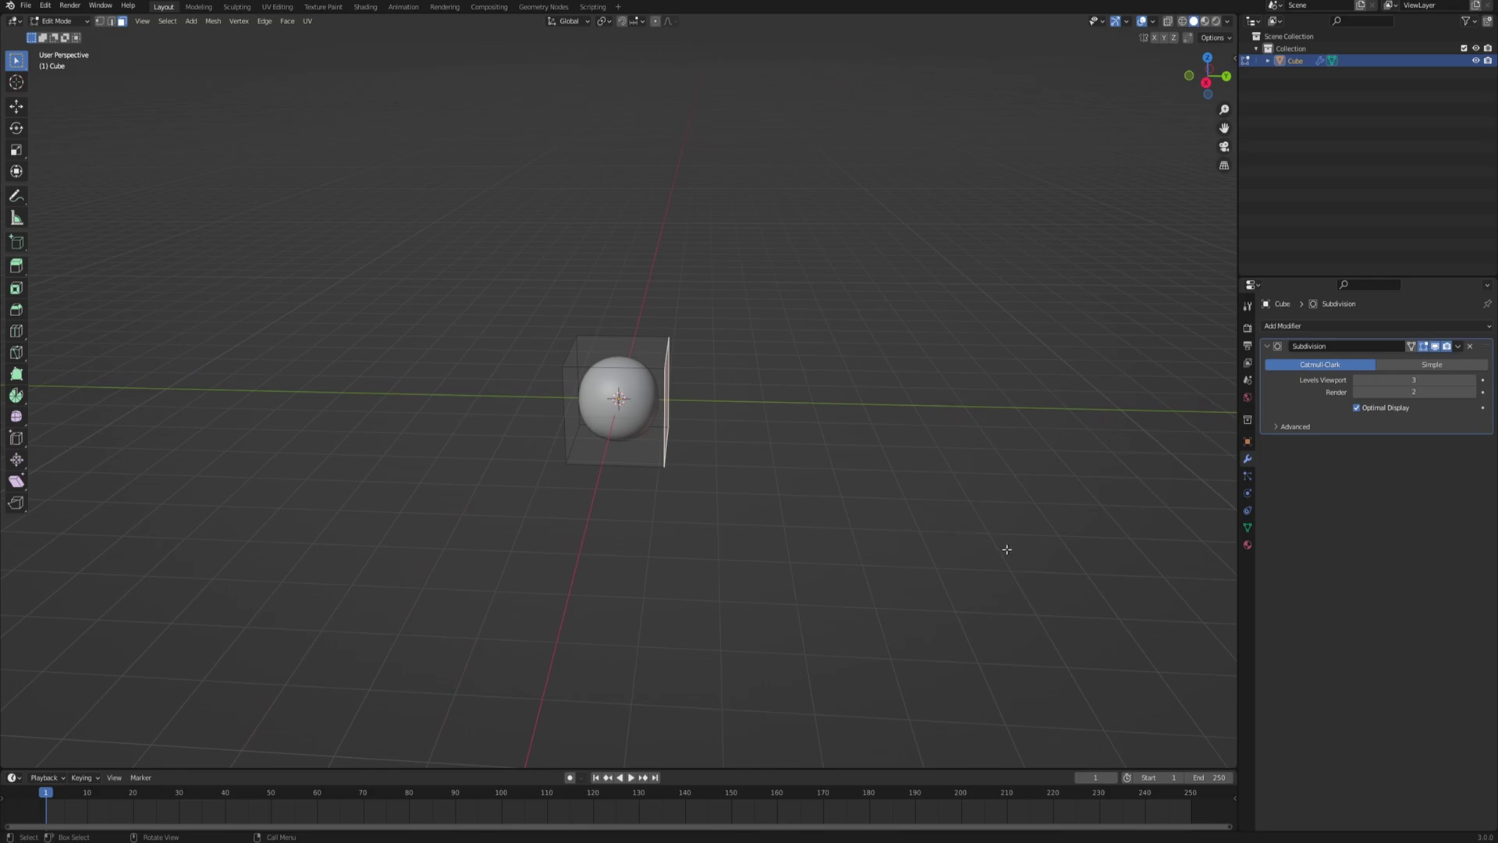
key("s")
left_click(859, 513)
key("g")
key("y")
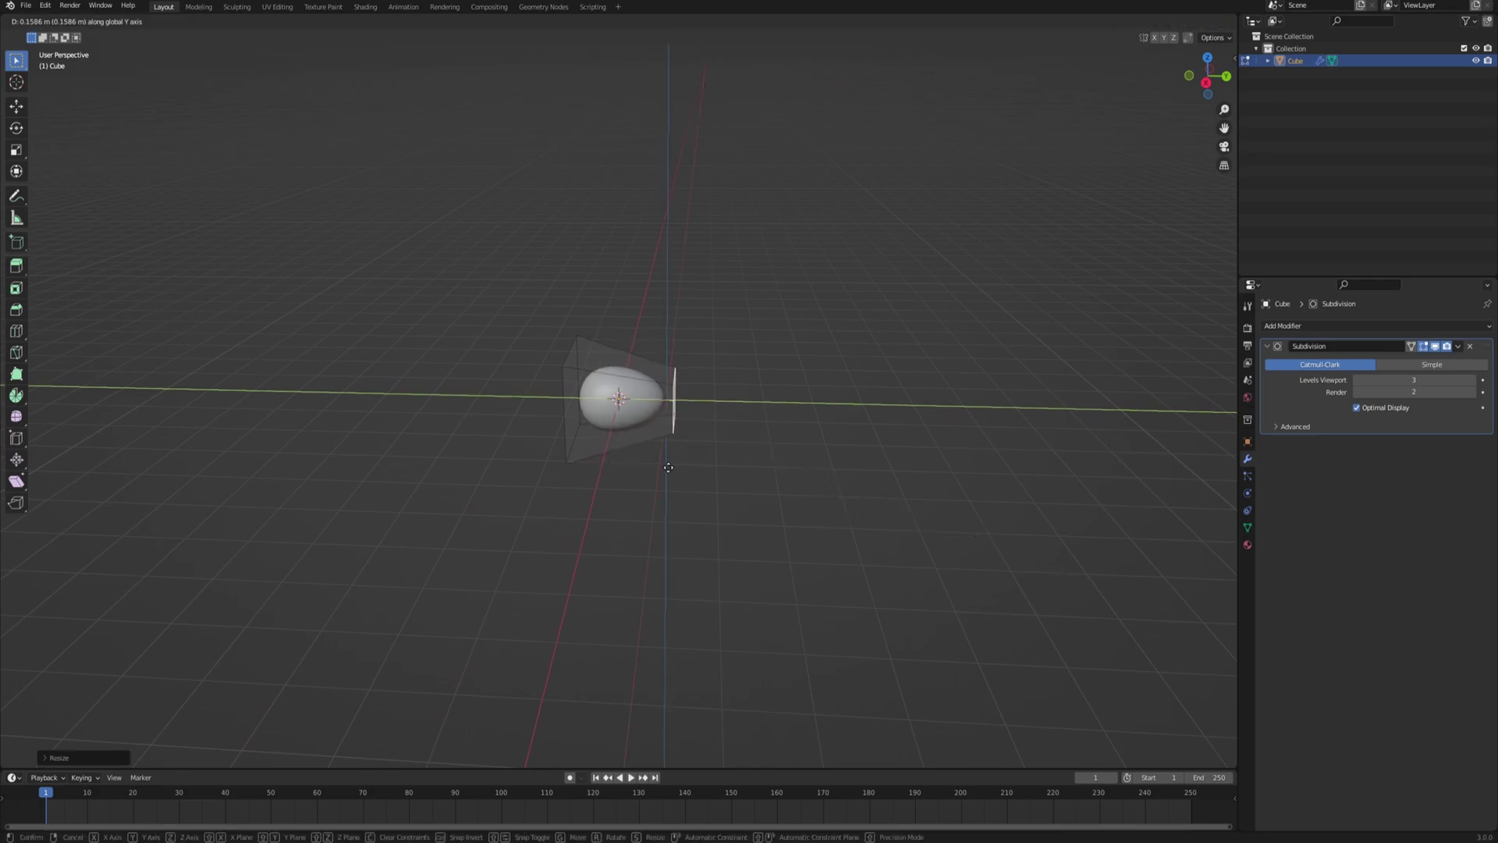
left_click(705, 465)
- Flatten the whole mesh along Z, resize the face at its wide end, and return to Object Mode
middle_click_drag(663, 446, 738, 410)
scroll(737, 410, "up", 3)
key("a")
key("s")
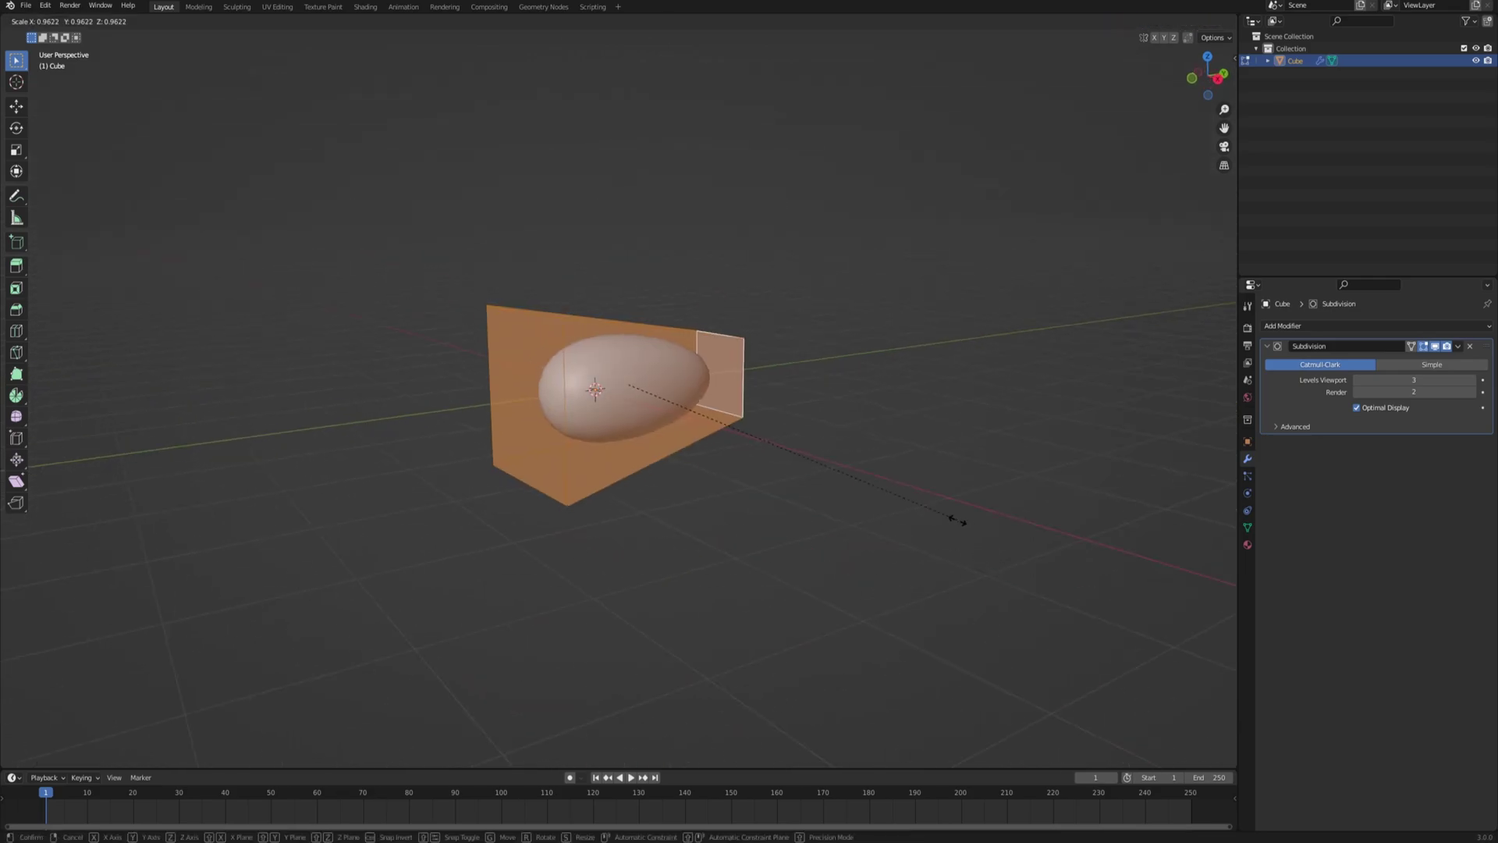
key("z")
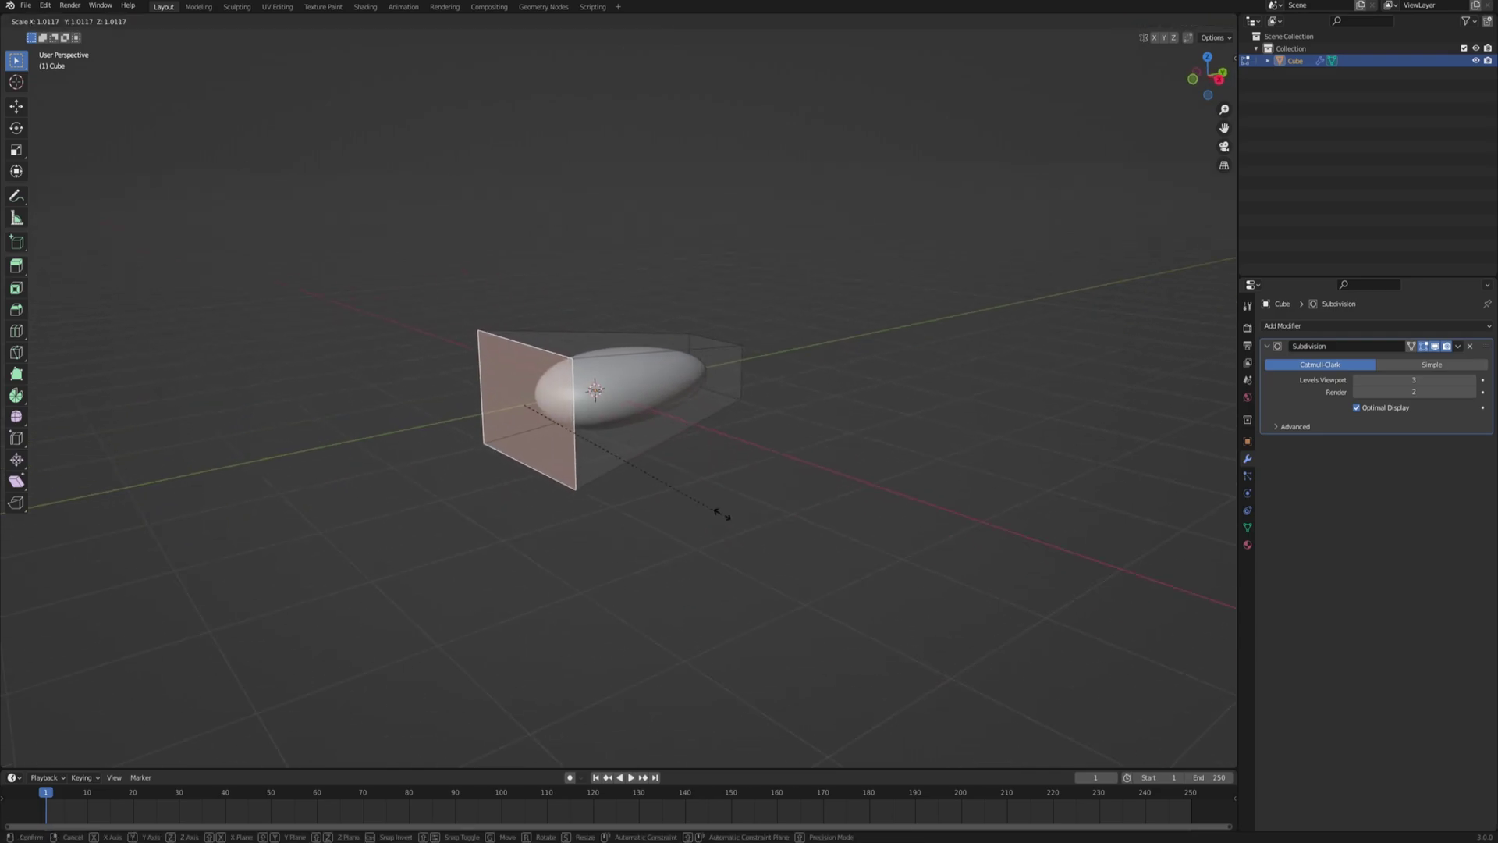
left_click(784, 520)
middle_click_drag(759, 394, 725, 378)
key("Tab")
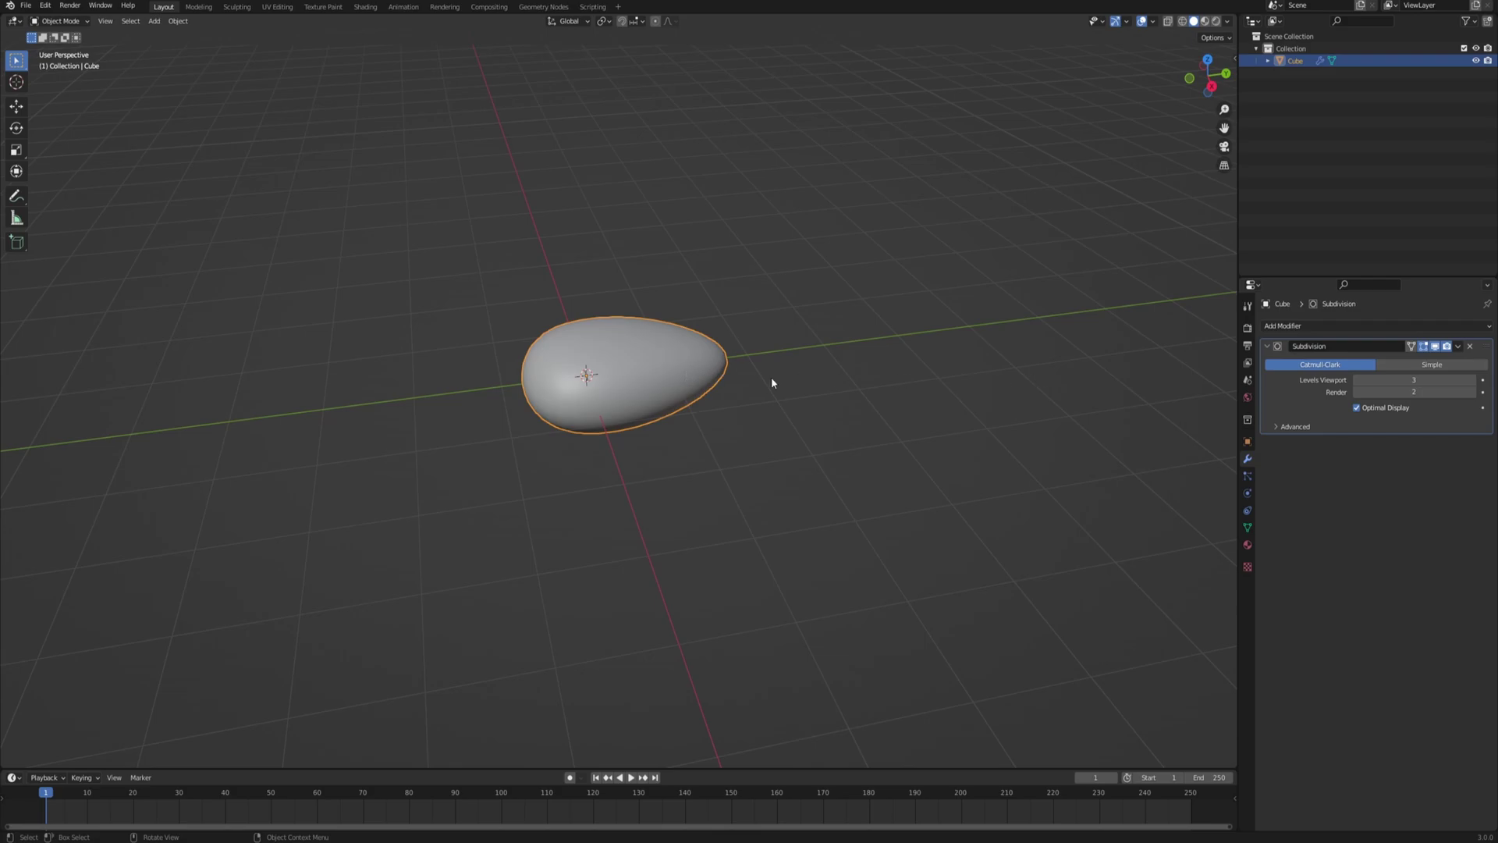
- Apply the Subdivision modifier to the egg-shaped mesh and add a fresh Subdivision Surface modifier
left_click(1459, 345)
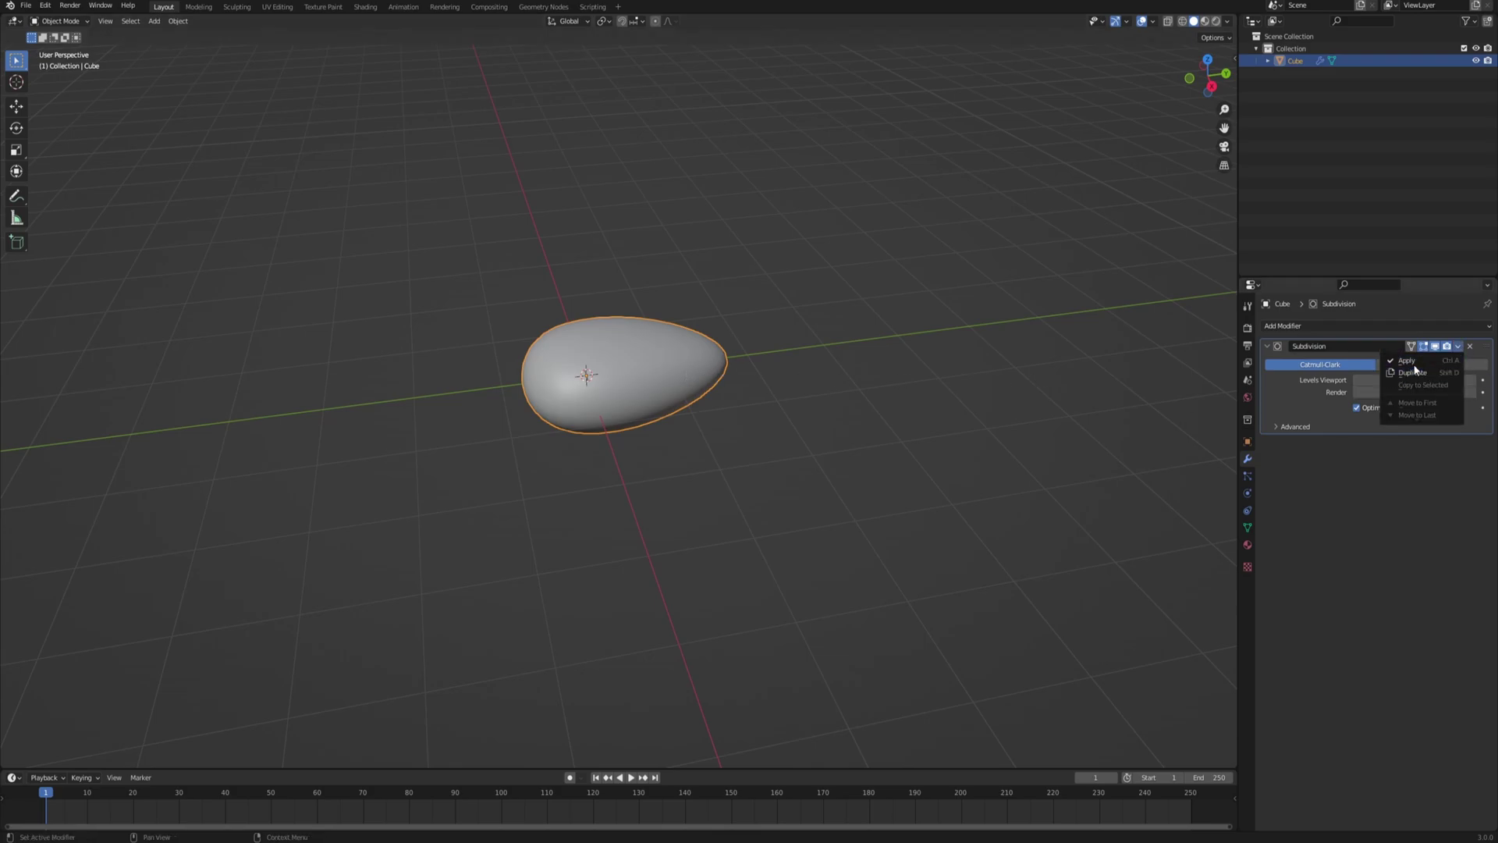
left_click(1470, 345)
left_click(1335, 326)
left_click(1293, 551)
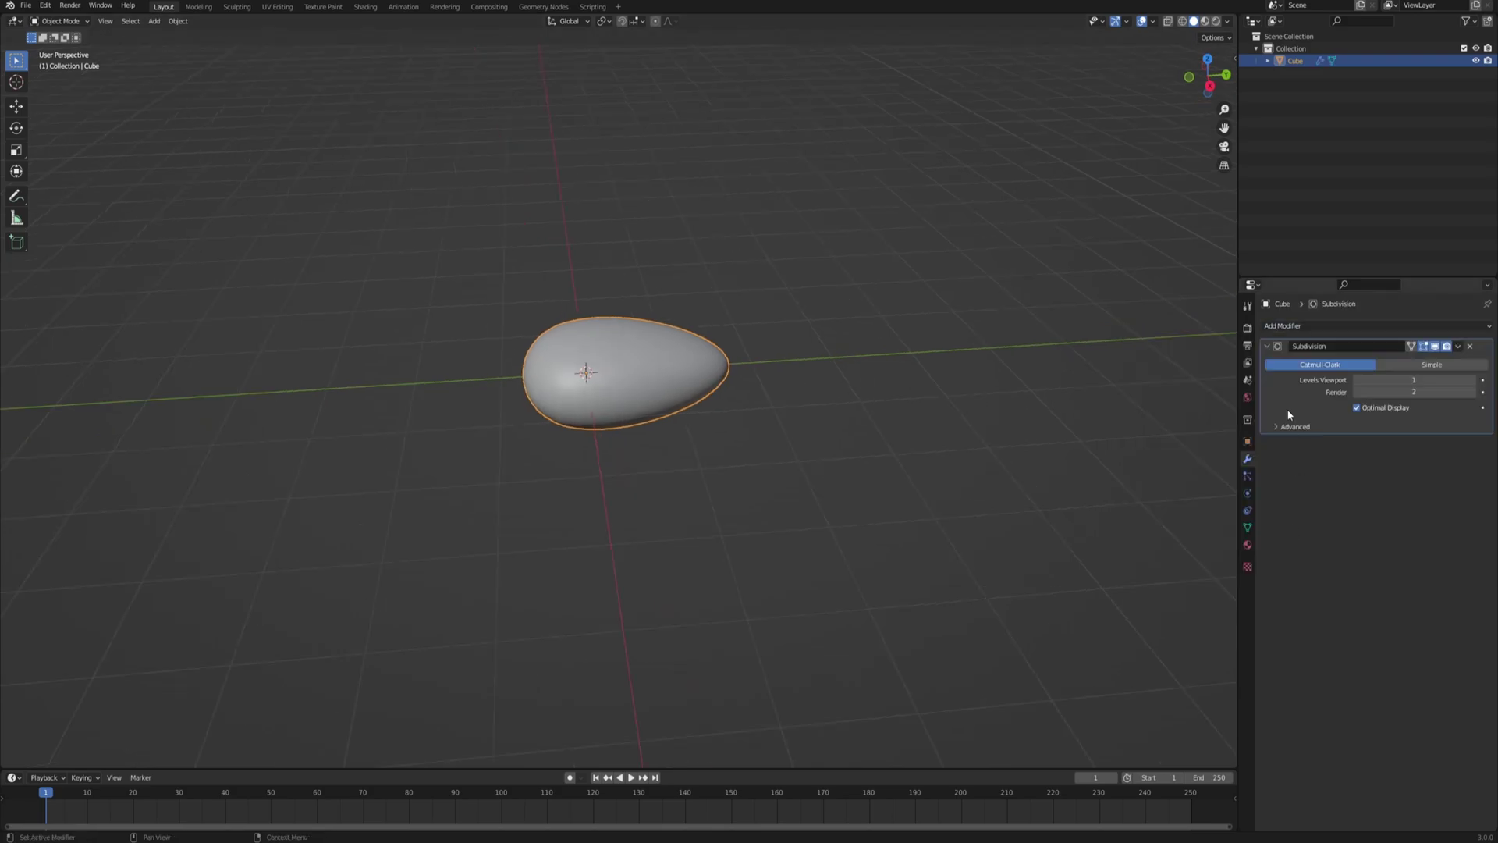
- Set the Subdivision viewport levels to 3 and add a Displace modifier with a new texture
left_click(1303, 326)
left_click(1355, 402)
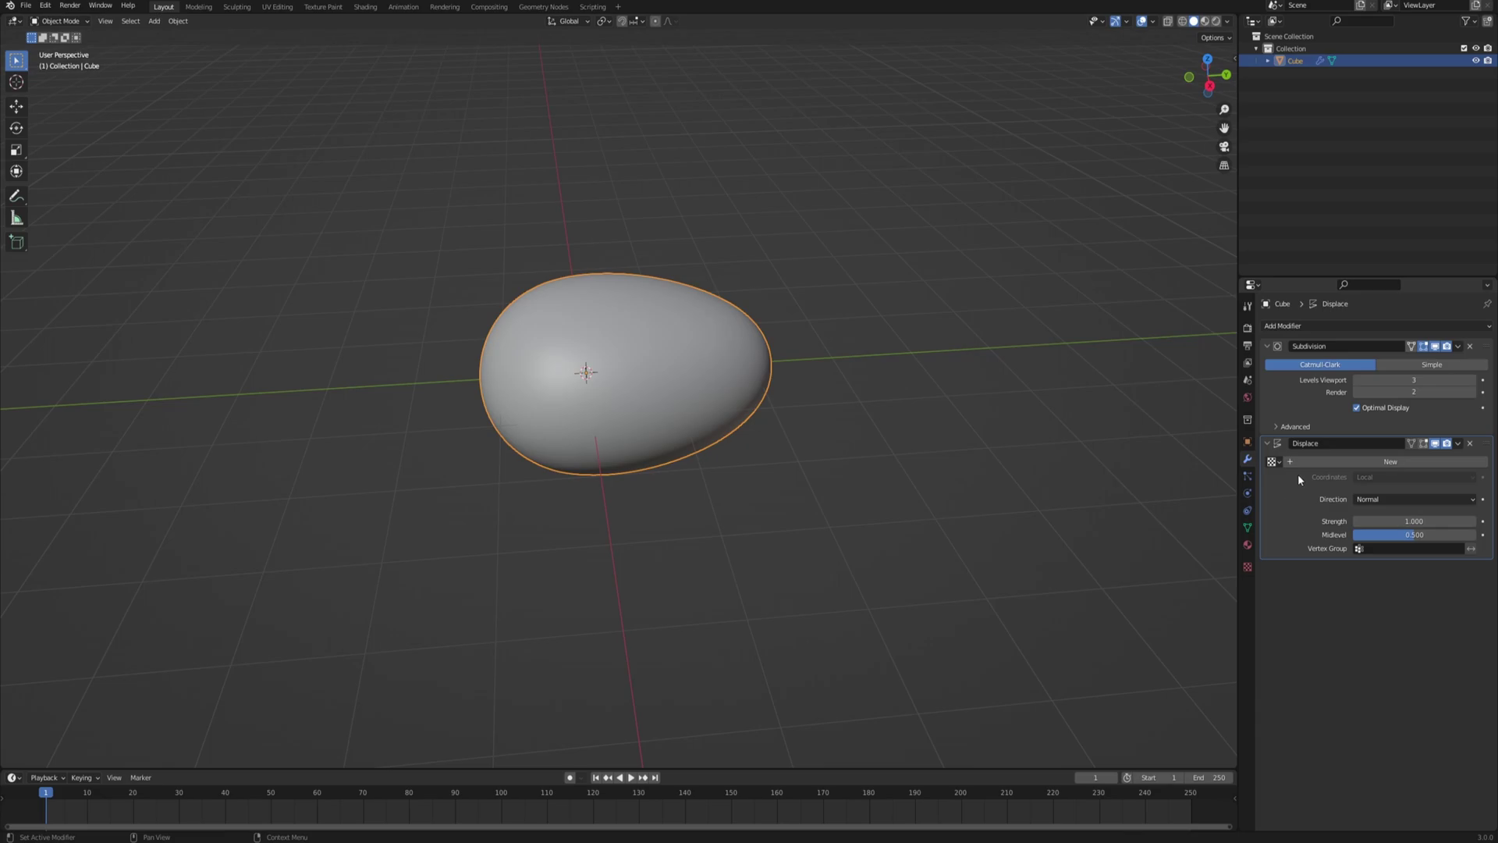
left_click(1363, 459)
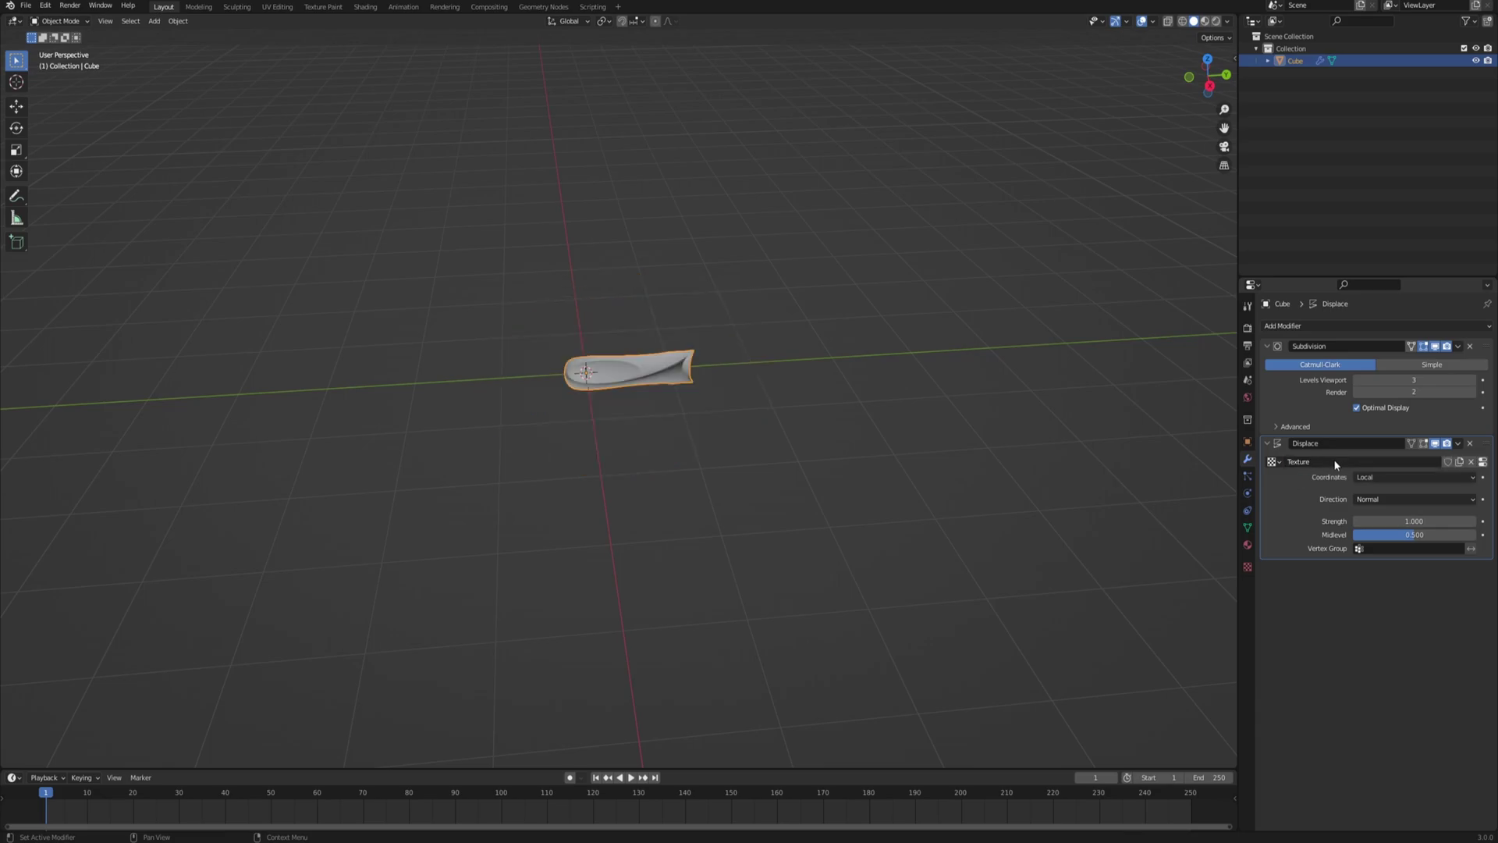
- Make the displacement texture a Voronoi named DISPLACE CLOUD, with its color ramp enabled and running from white to black
left_click(1248, 569)
left_click(1367, 363)
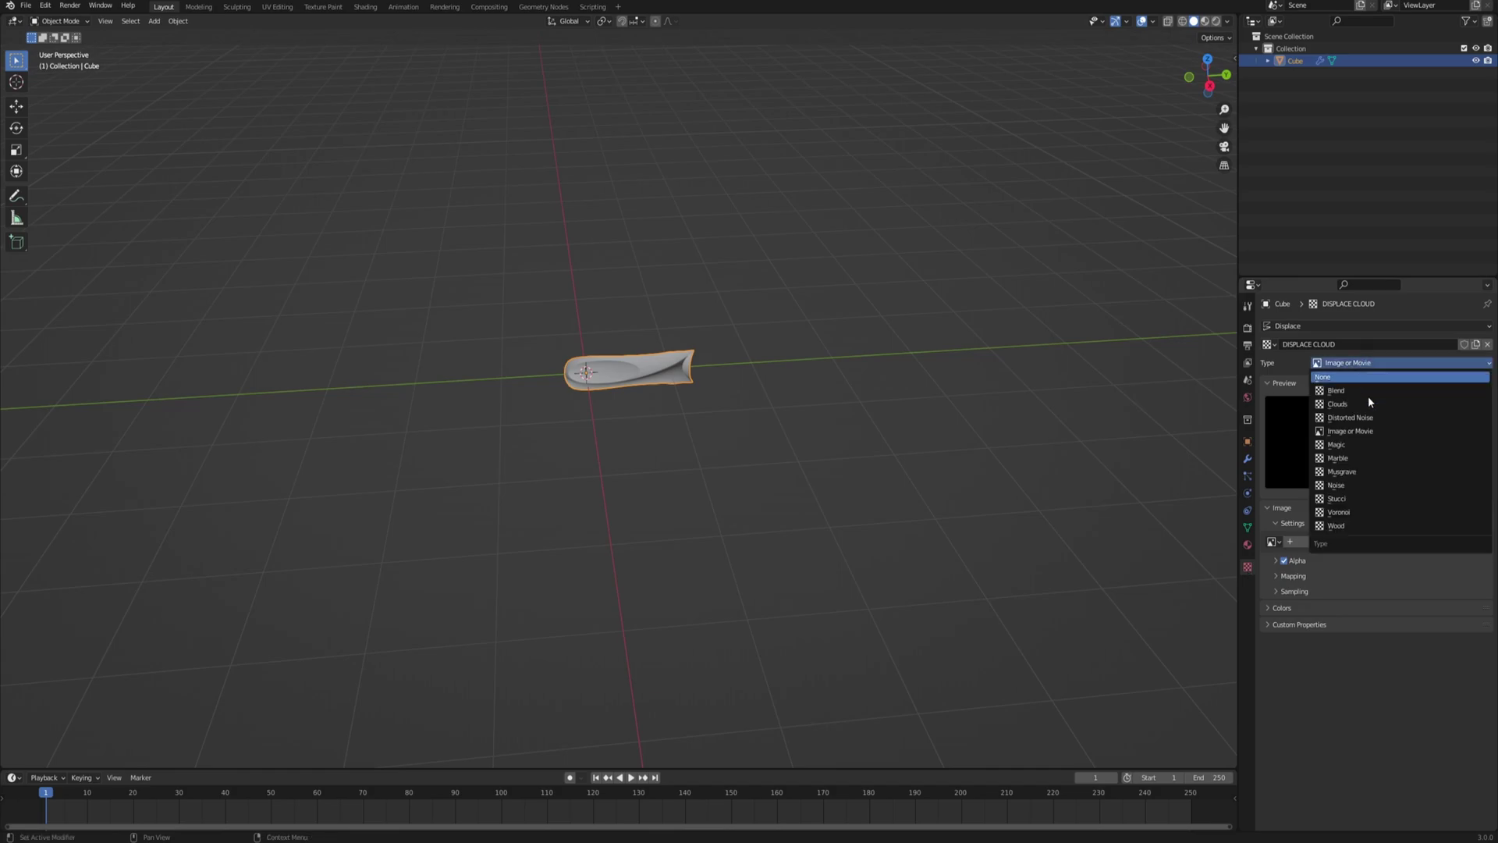
left_click(1362, 514)
scroll(1289, 765, "down", 1)
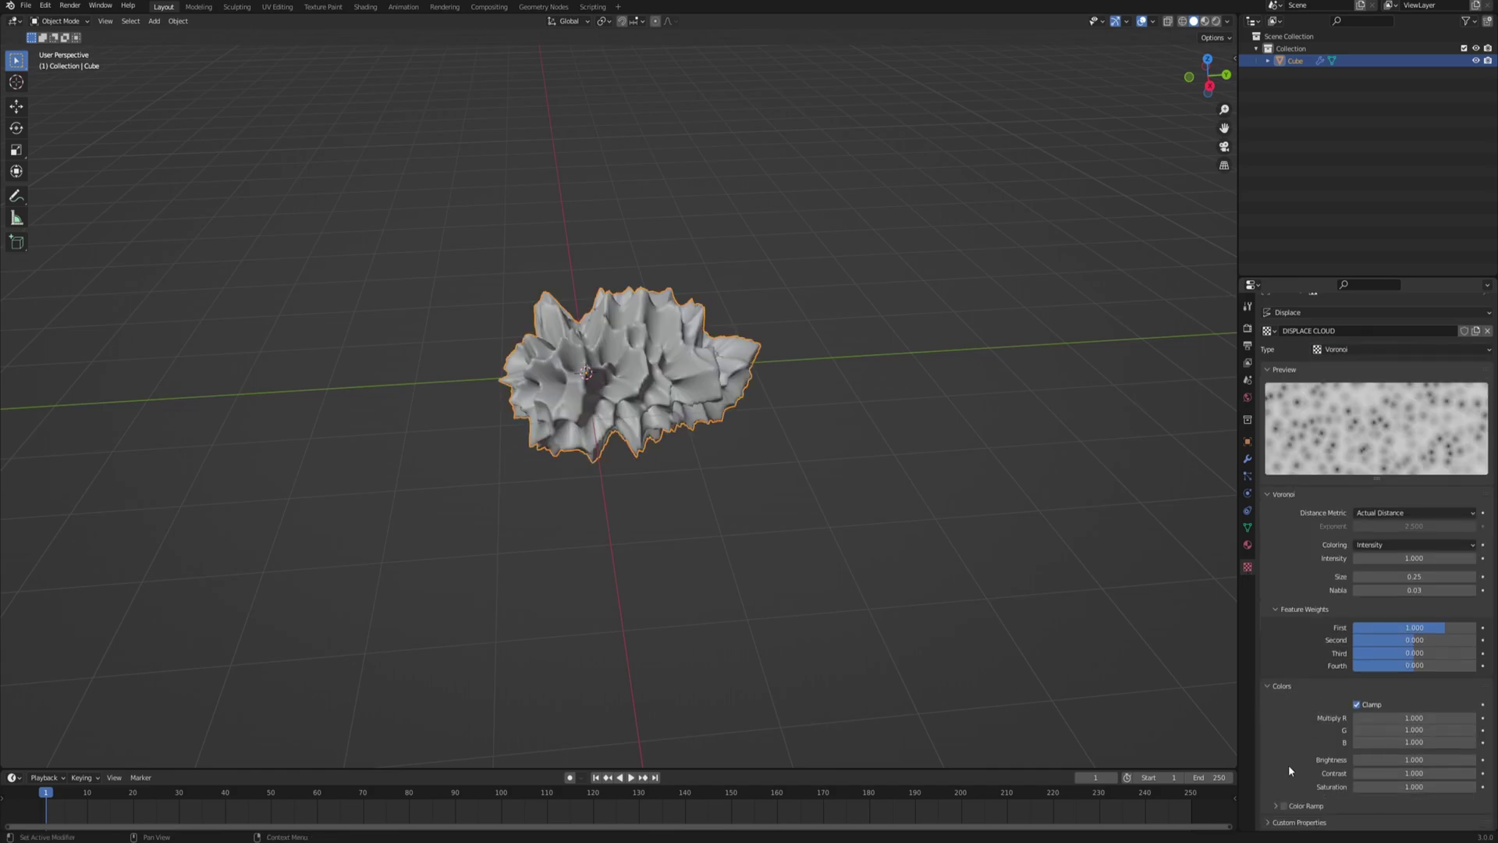
left_click(1284, 806)
scroll(1295, 755, "down", 1)
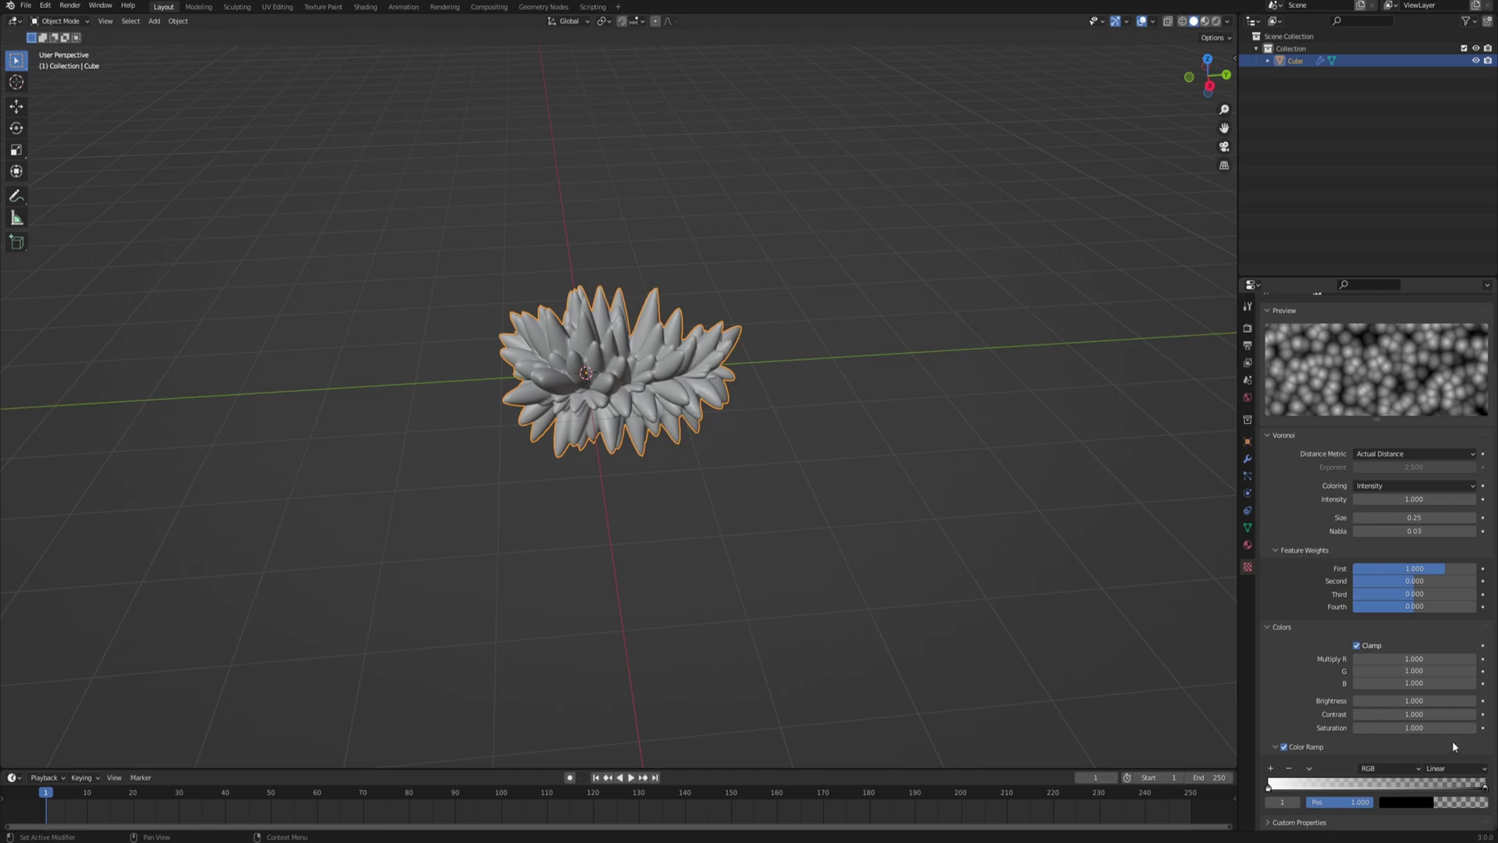
- Set the Voronoi texture's contrast to 0.499 and its distance metric to Distance Squared
left_click_drag(1434, 716, 1396, 717)
scroll(1315, 623, "up", 2)
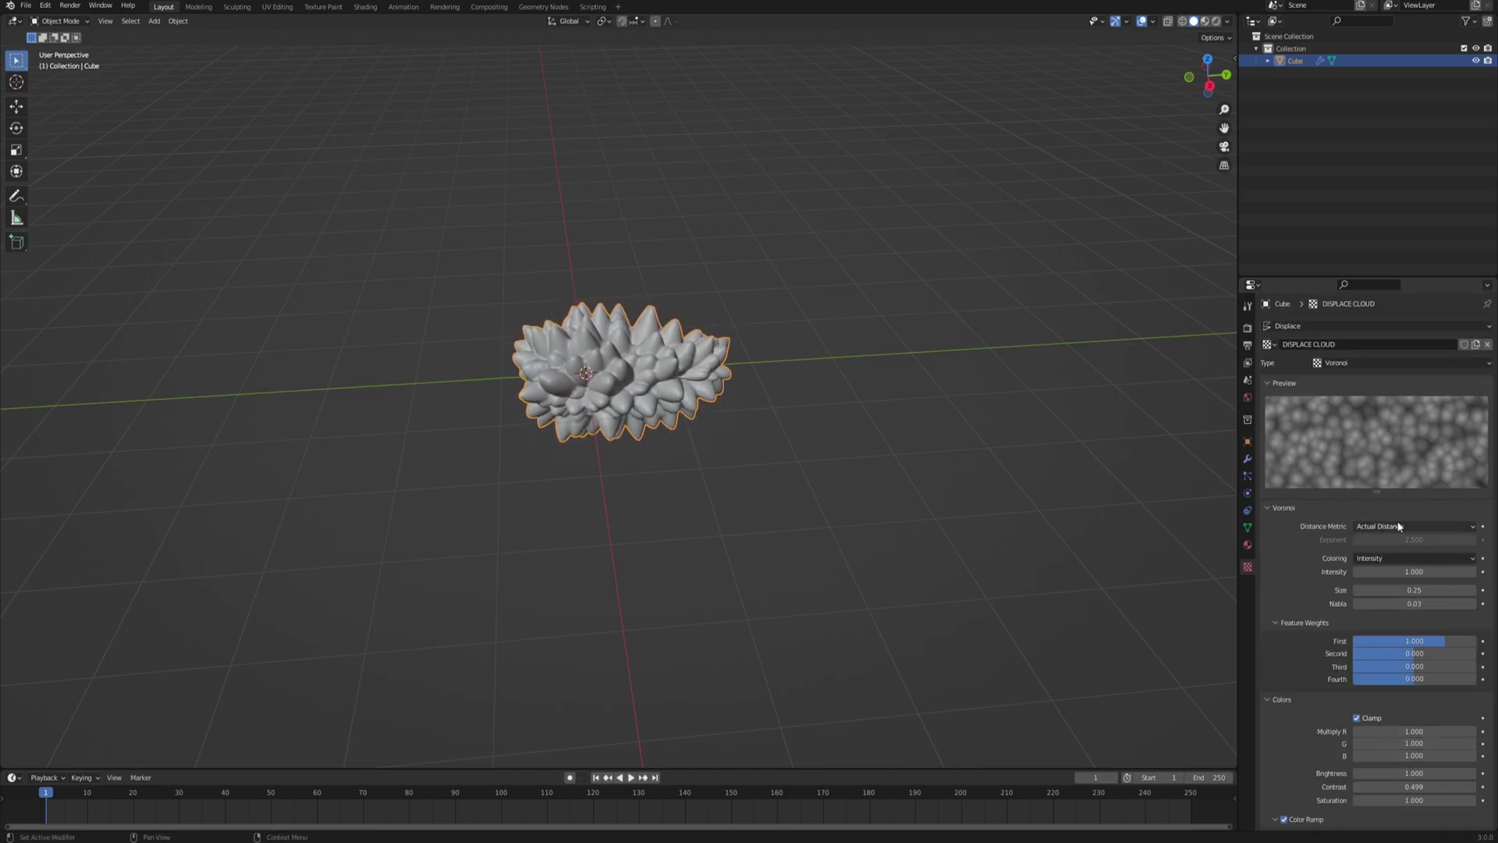
left_click(1416, 528)
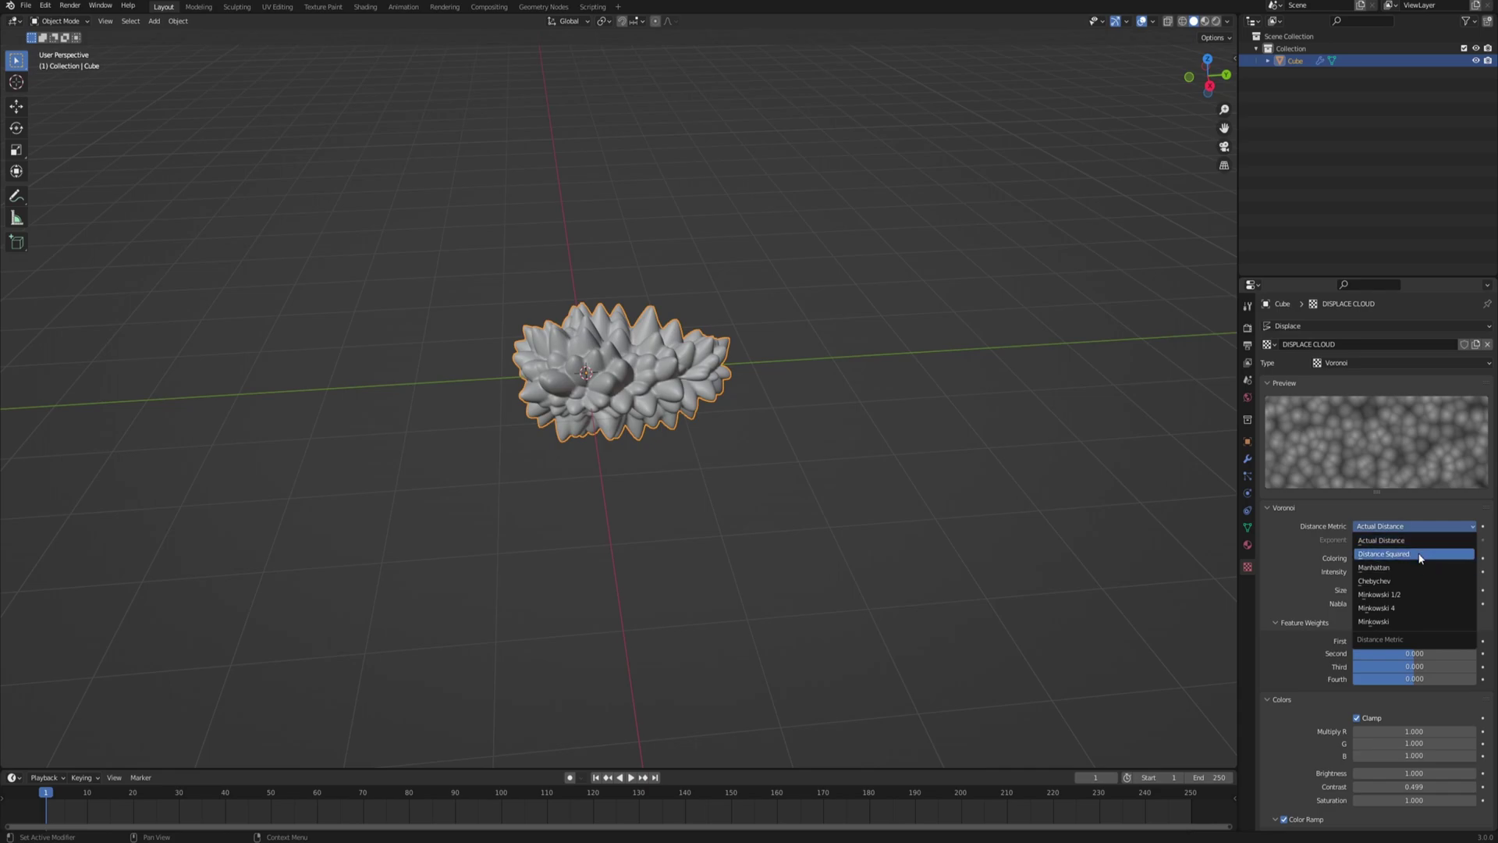
left_click(1412, 552)
- Add an empty and move it along the Y axis to about 2.86 m, beyond the mesh's narrow end
left_click(603, 536)
key("shift+a")
left_click(697, 536)
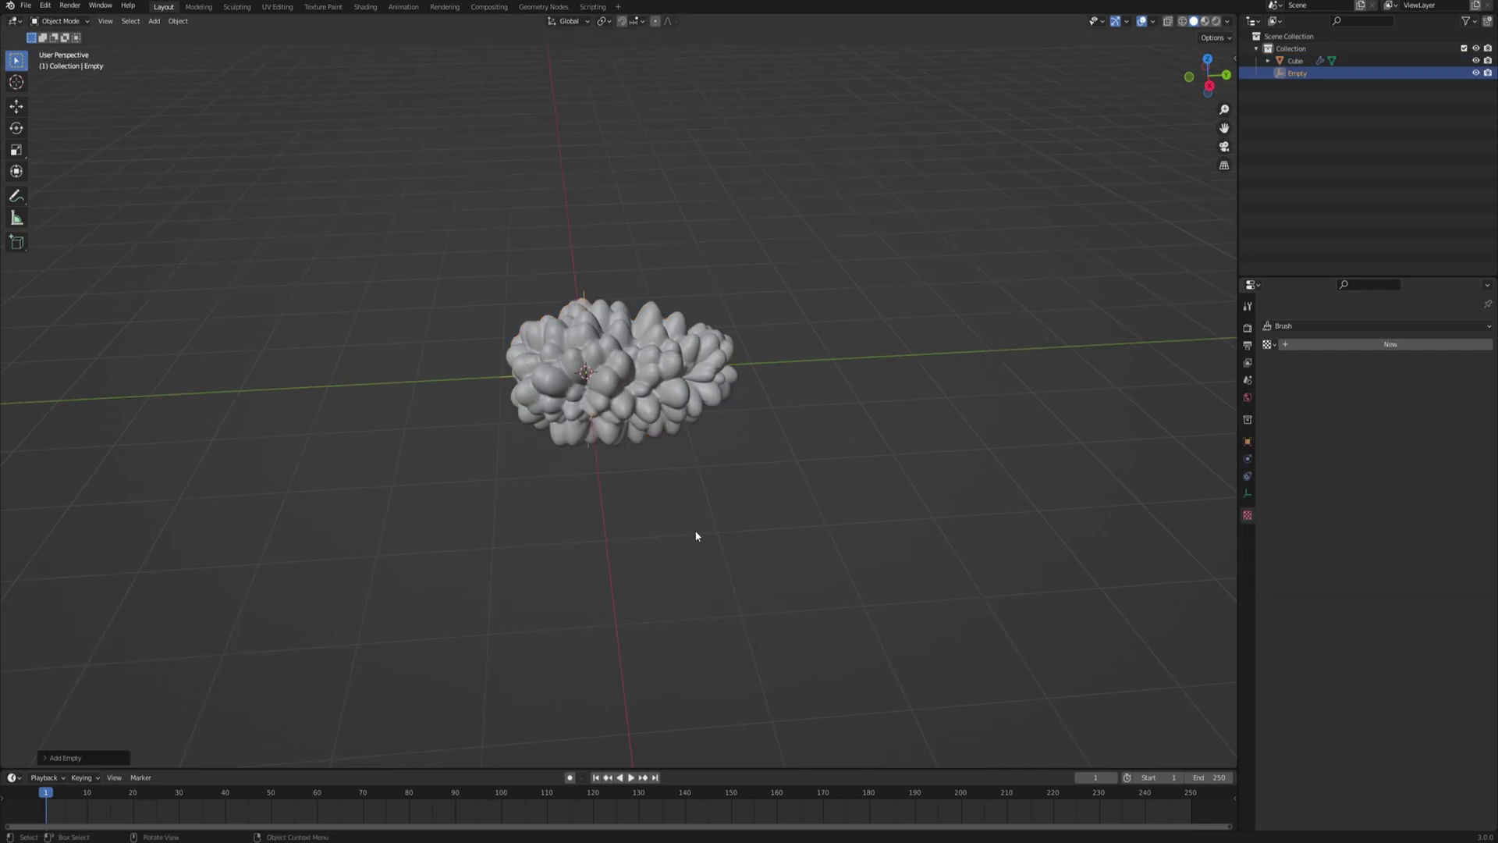
key("g")
key("y")
left_click(877, 435)
- Set the mesh's Displace texture coordinates to Object, using the empty as the reference object
left_click(654, 361)
left_click(1247, 459)
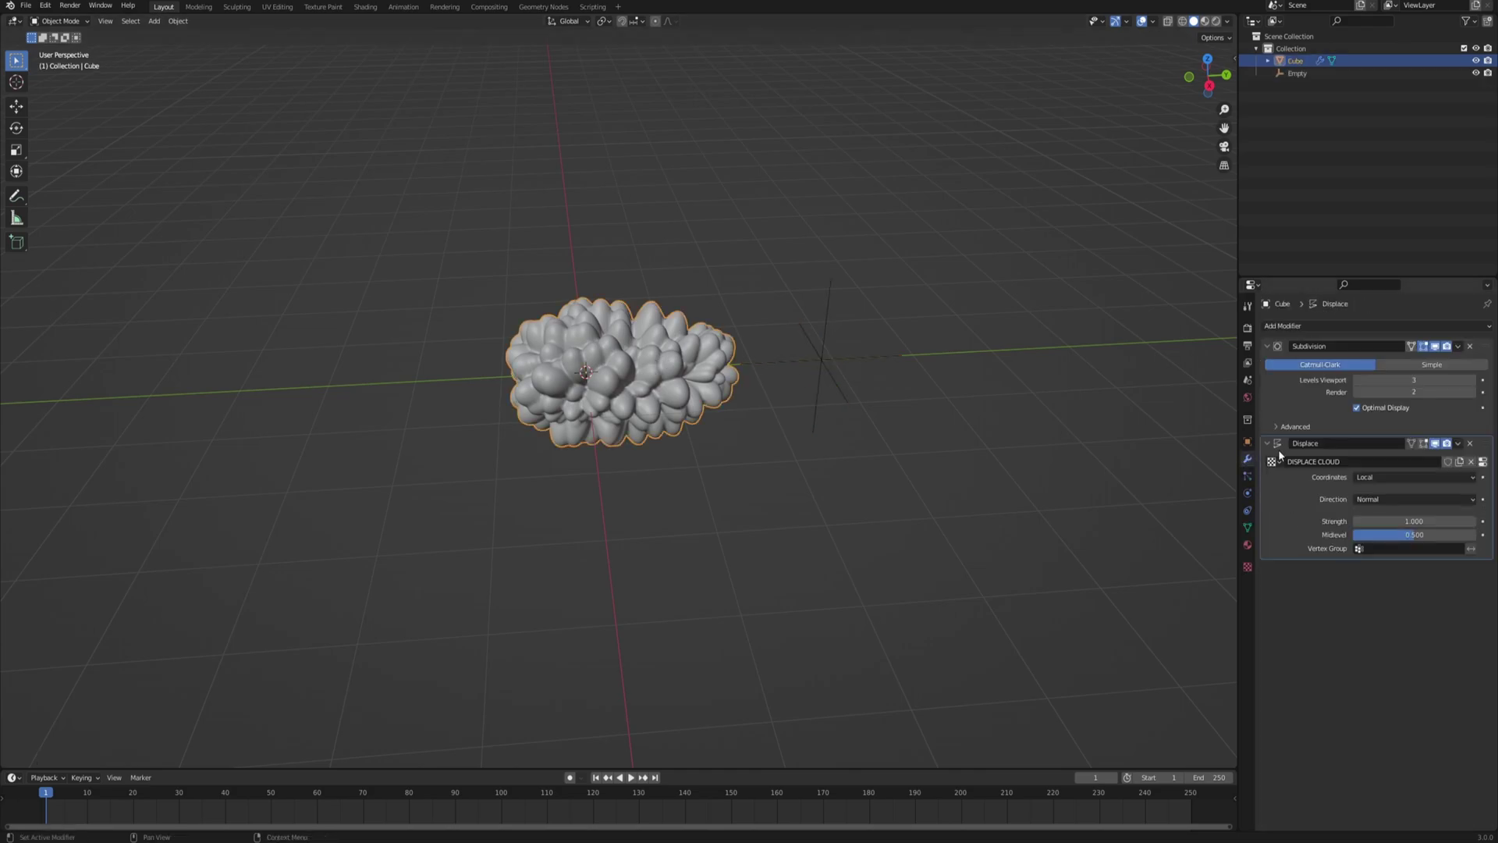
left_click(1398, 477)
left_click(1378, 507)
left_click(1384, 490)
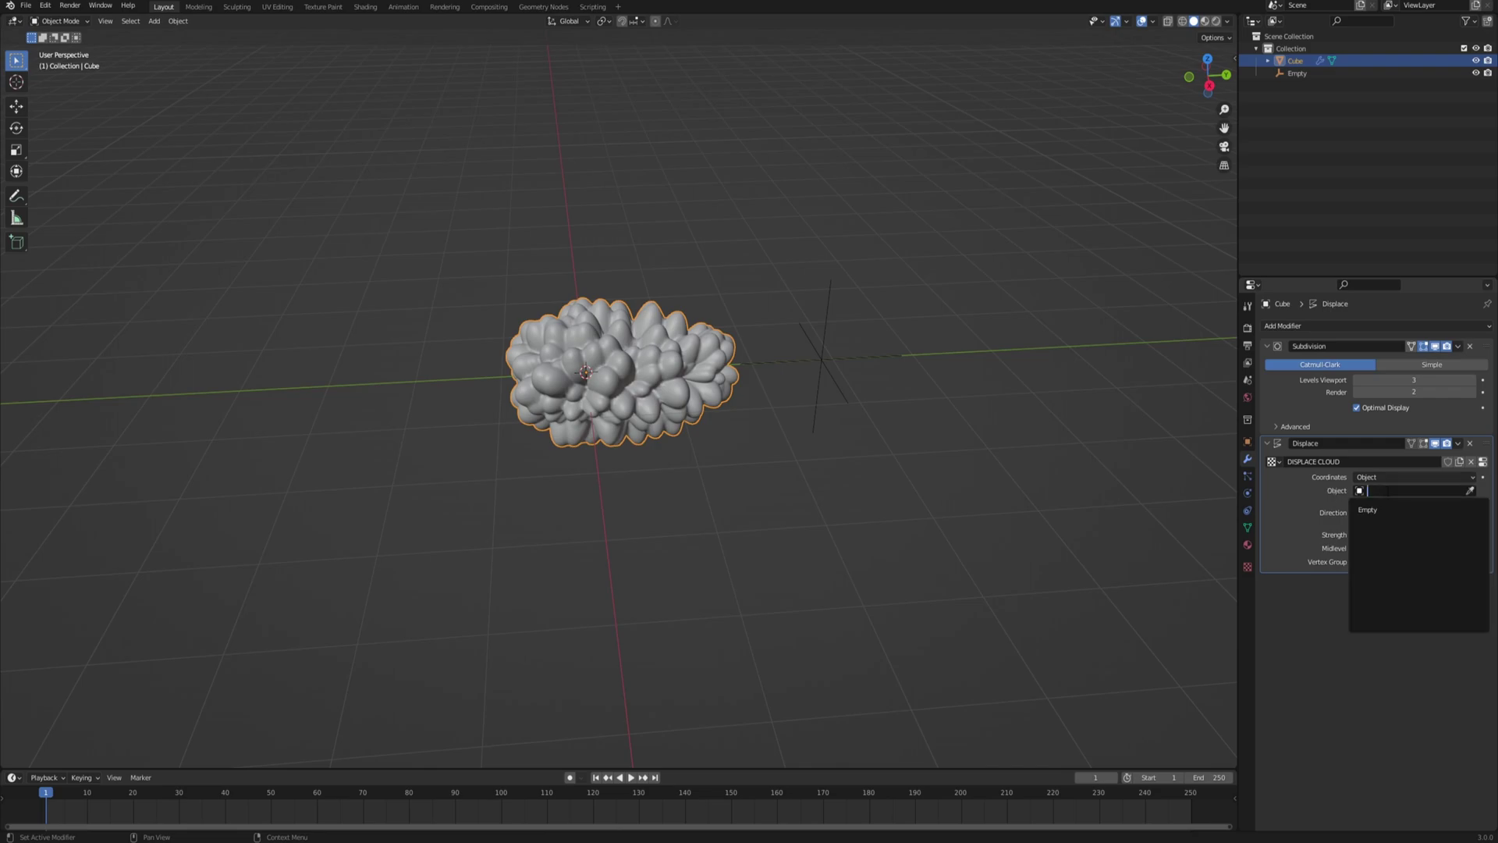
left_click(1395, 509)
- Scale the empty up to about 2.84 for larger displacement bulges, and adjust its scale along the Y axis
left_click(843, 396)
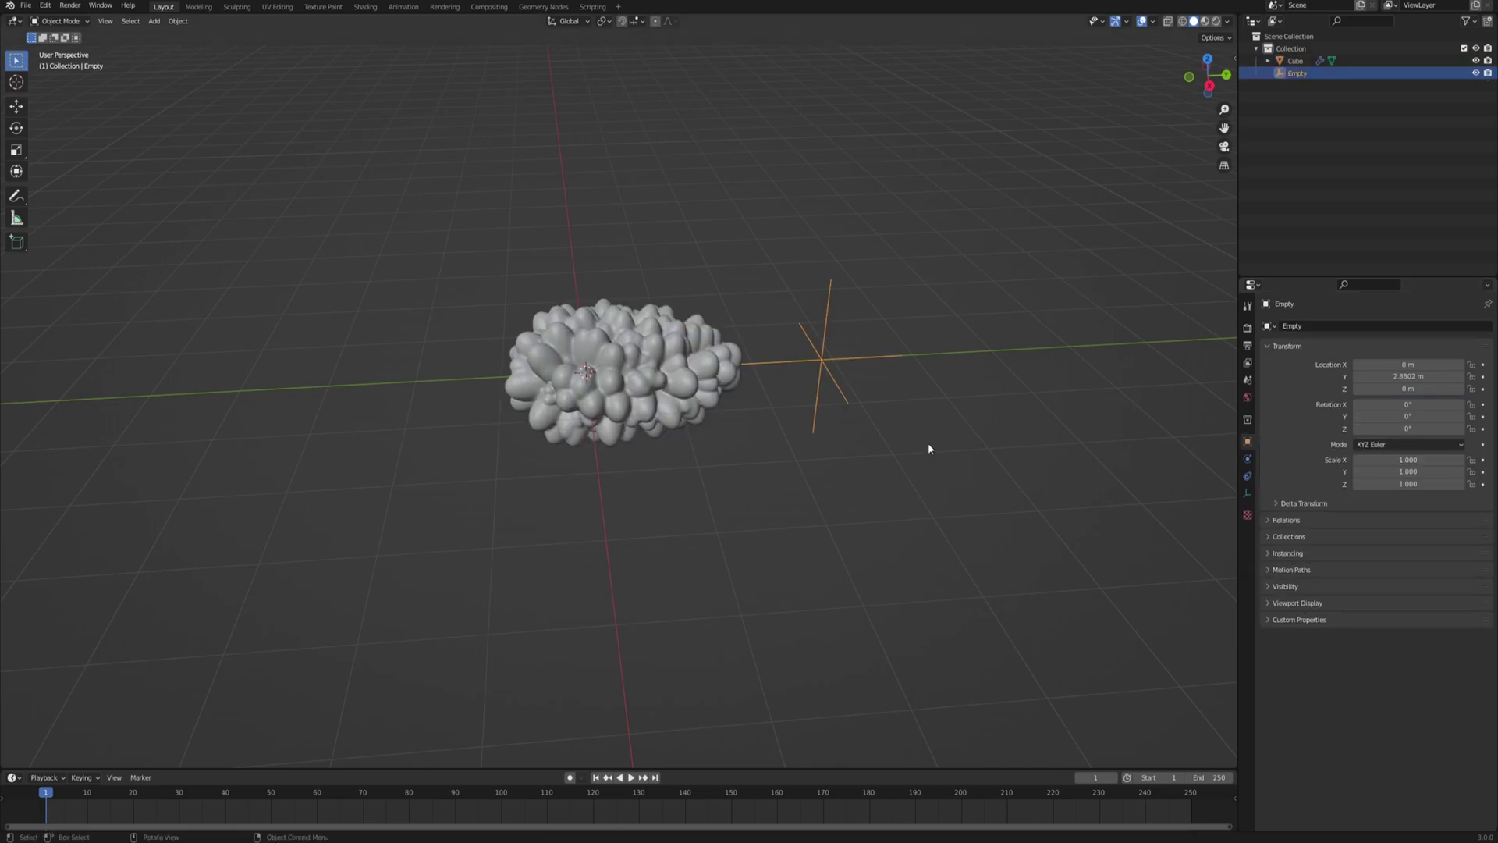
key("s")
left_click(943, 414)
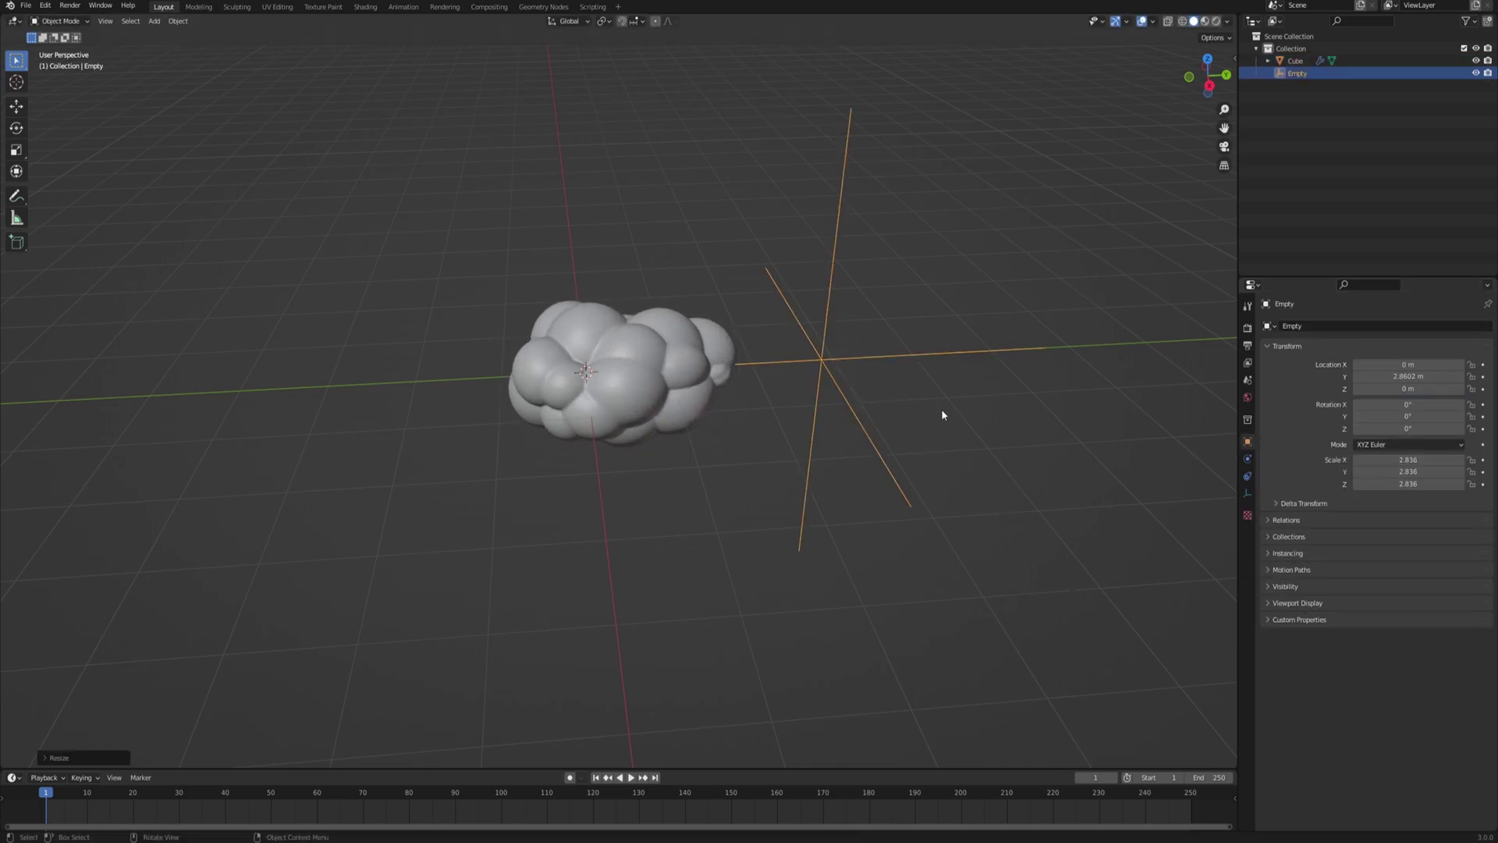
middle_click_drag(943, 414, 975, 423)
key("s")
key("y")
left_click(946, 431)
- Select the cloud mesh and create a new material for it in the Shading workspace
left_click(610, 364)
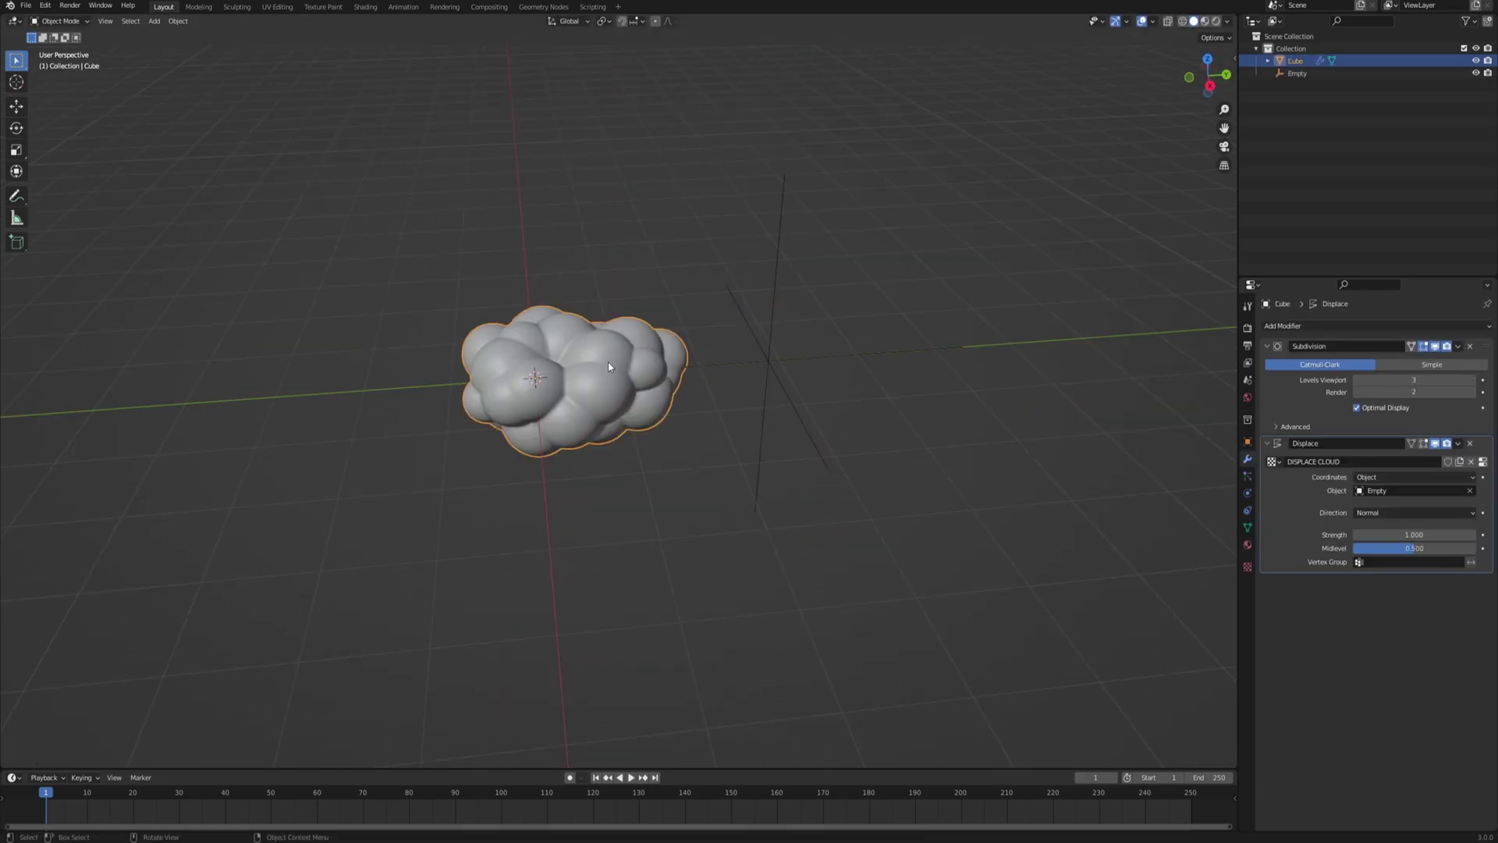
left_click(365, 7)
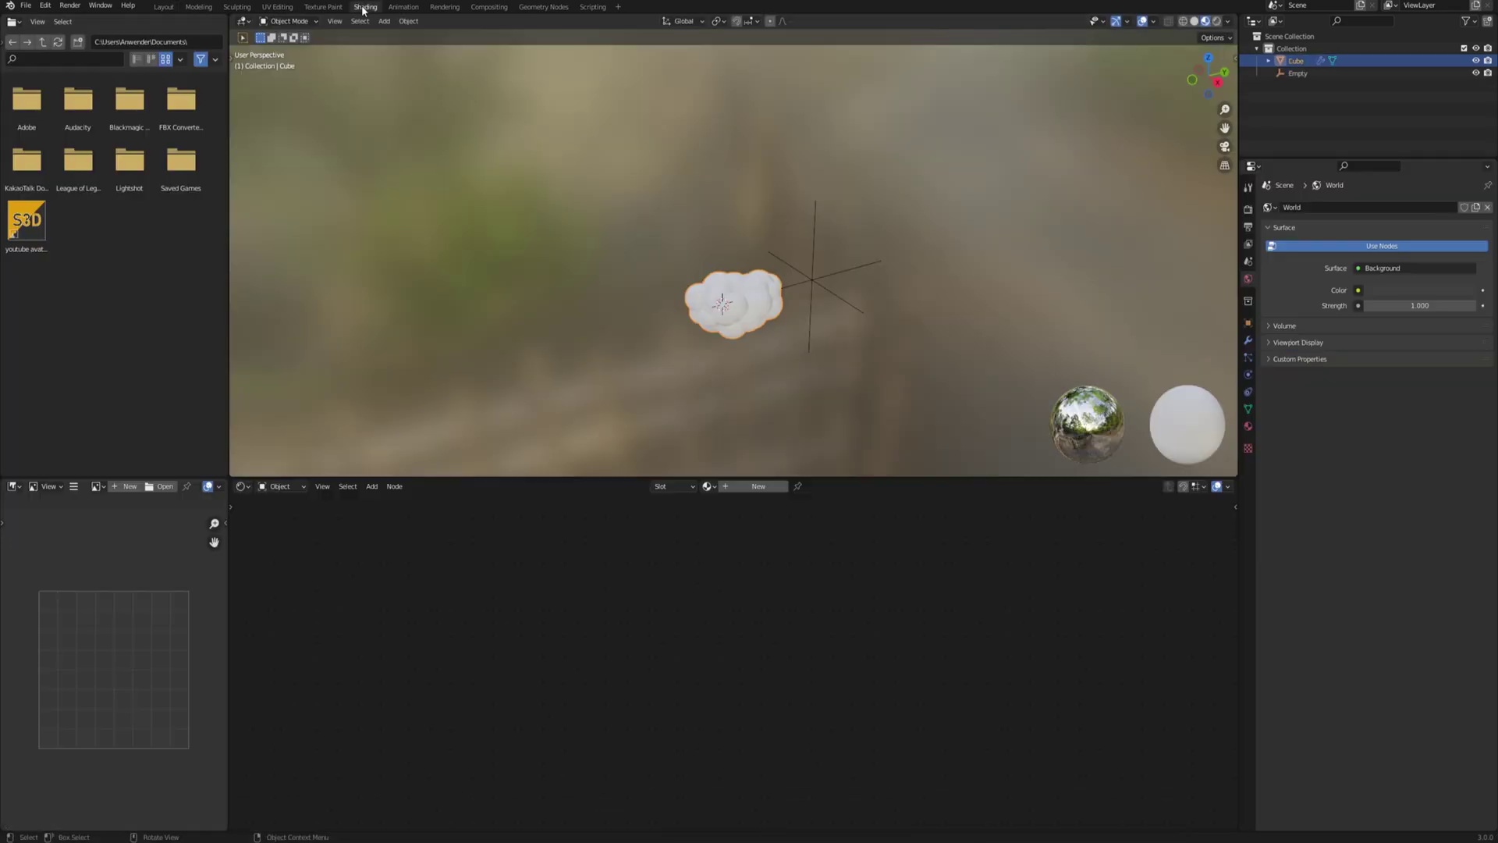
left_click(753, 487)
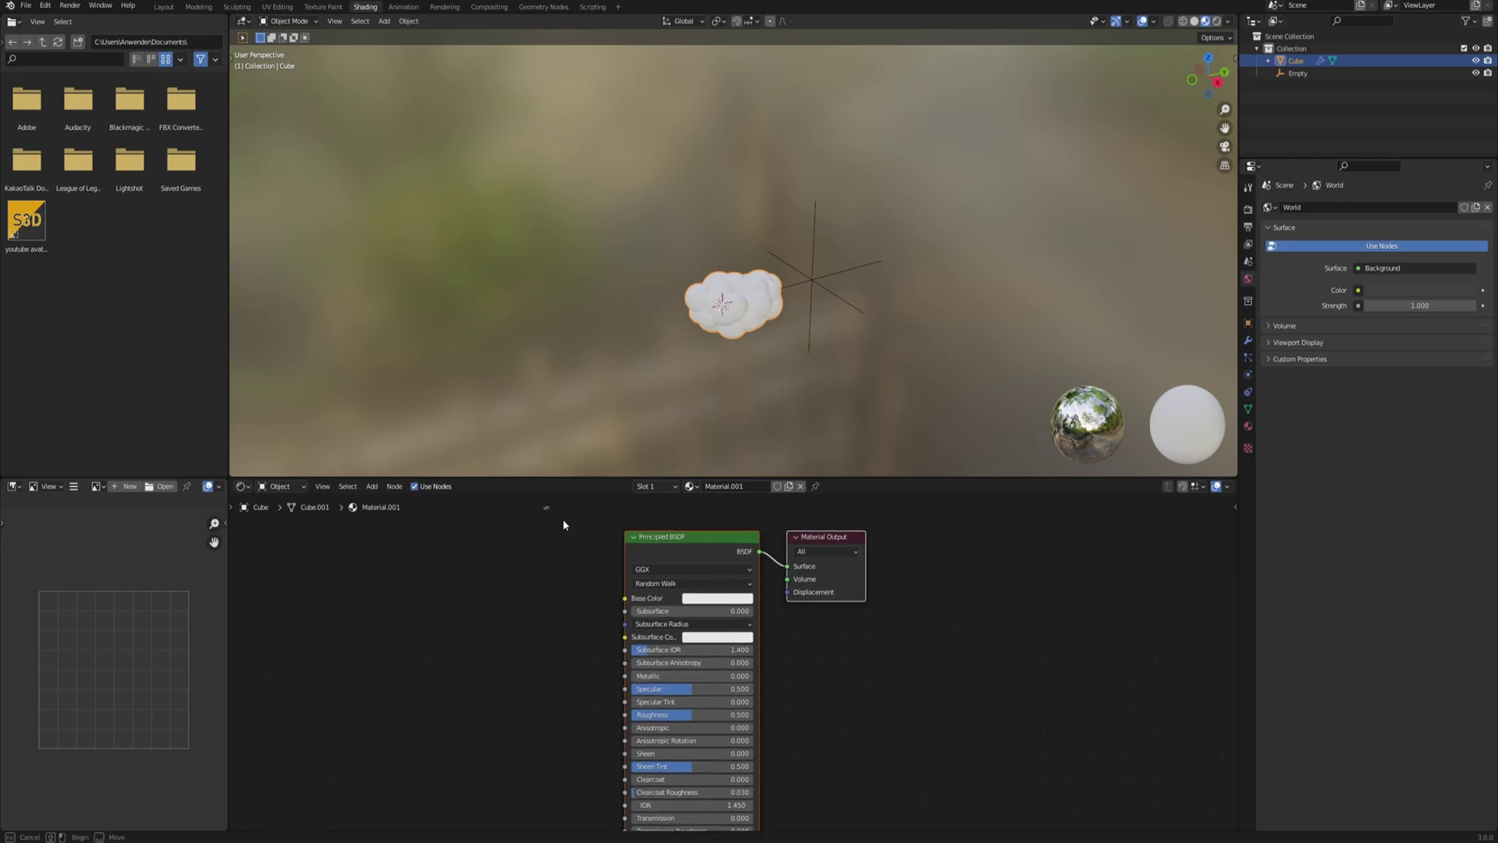
- Replace the Principled BSDF with an Emission shader connected to the Material Output's Surface
left_click_drag(564, 518, 667, 584)
key("x")
key("F3")
type("emi")
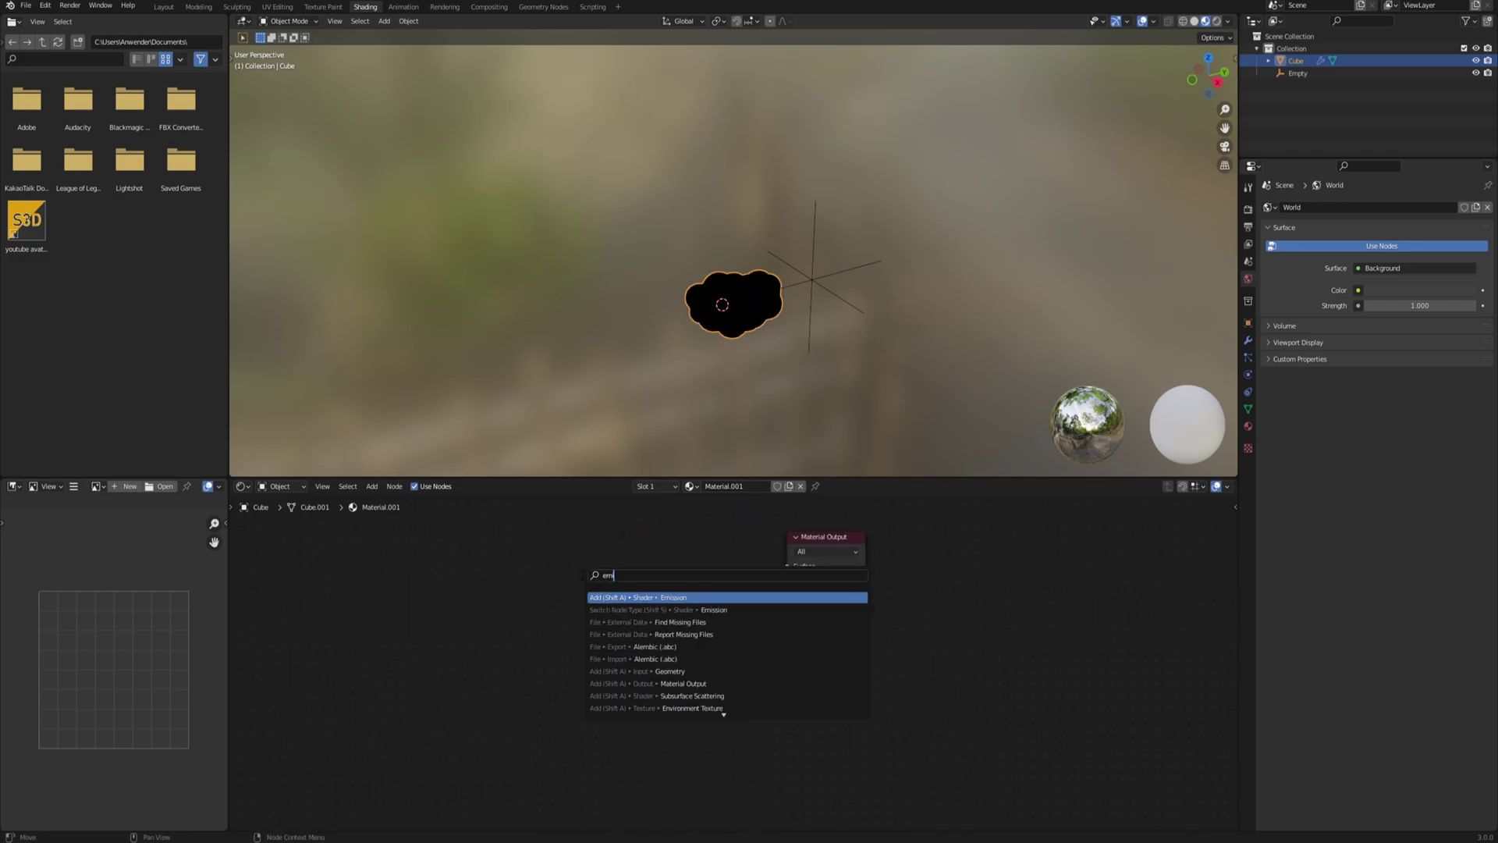
key("Return")
left_click(610, 577)
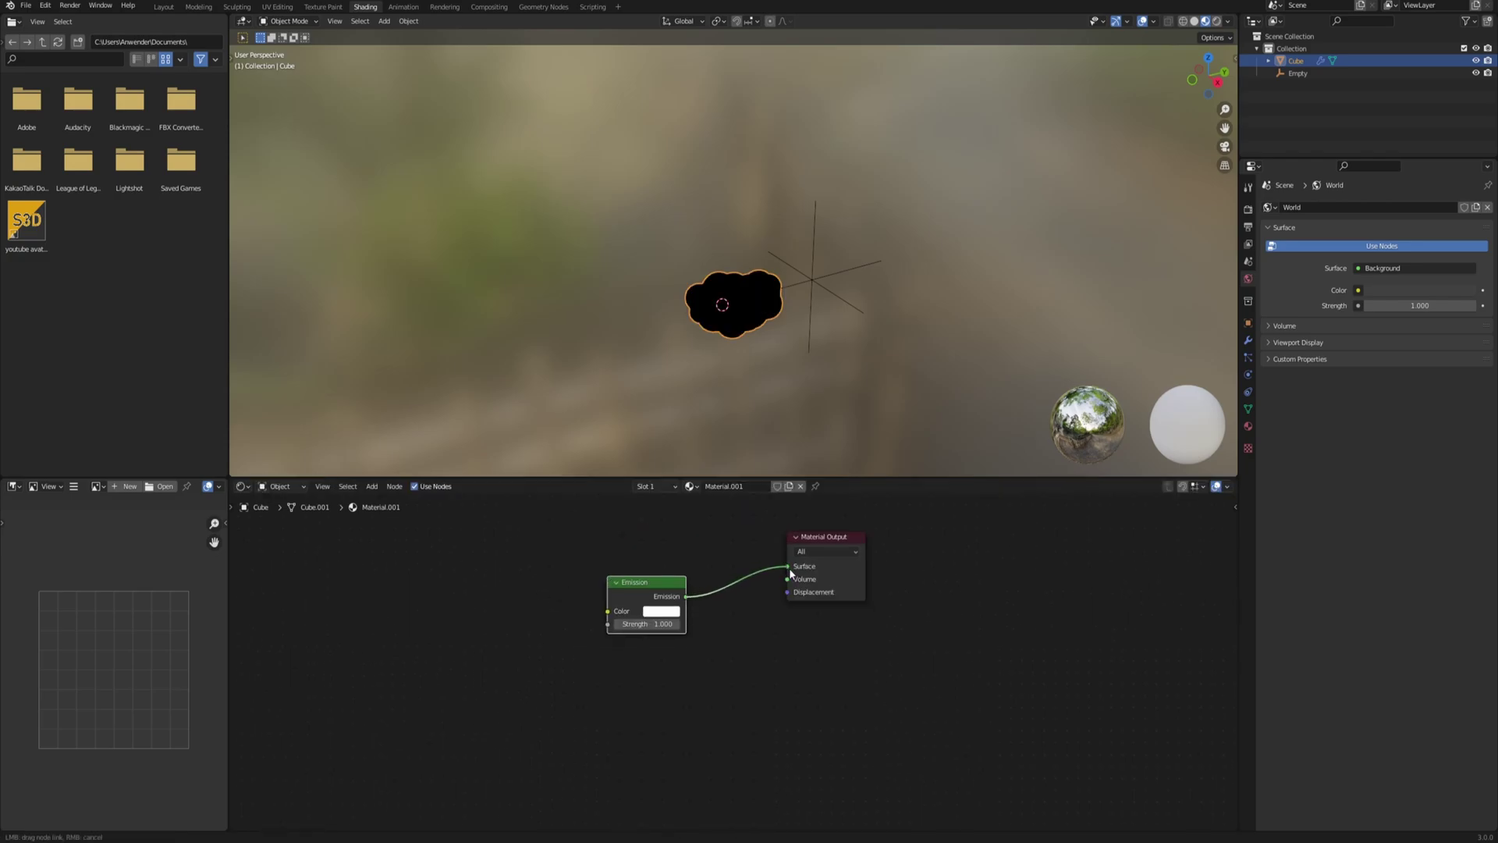
left_click_drag(789, 568, 790, 568)
- Add a Fresnel node before the Emission shader, leaving space between them for another node
middle_click_drag(481, 604, 542, 602)
key("F3")
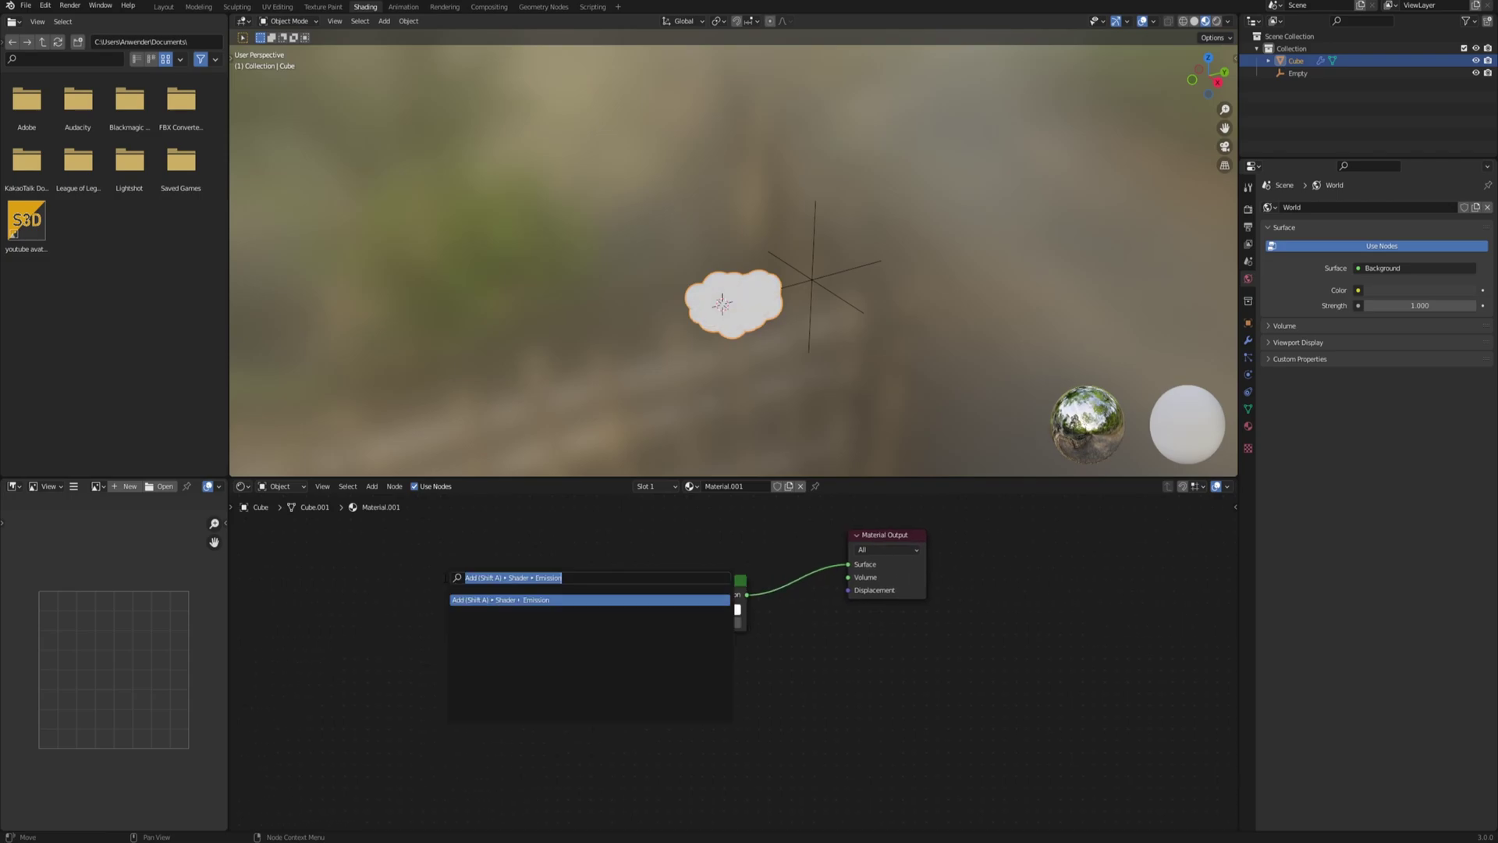
type("fre")
key("Return")
left_click(390, 584)
- Add a ColorRamp between the nodes, fed by the Fresnel factor and connected to the Emission color
key("F3")
type("color")
key("Return")
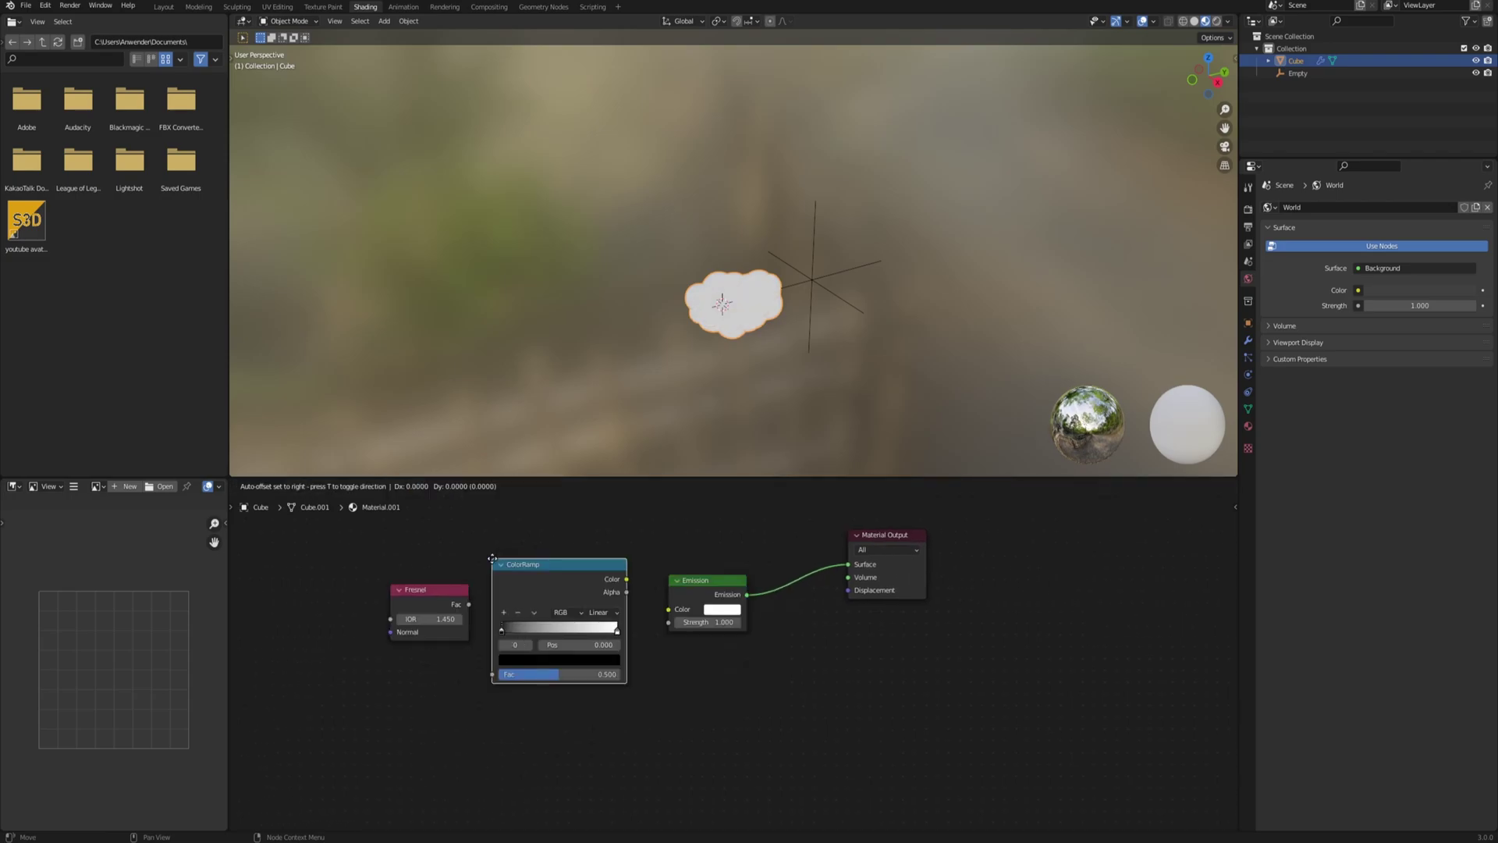
left_click(492, 558)
left_click_drag(626, 579, 689, 605)
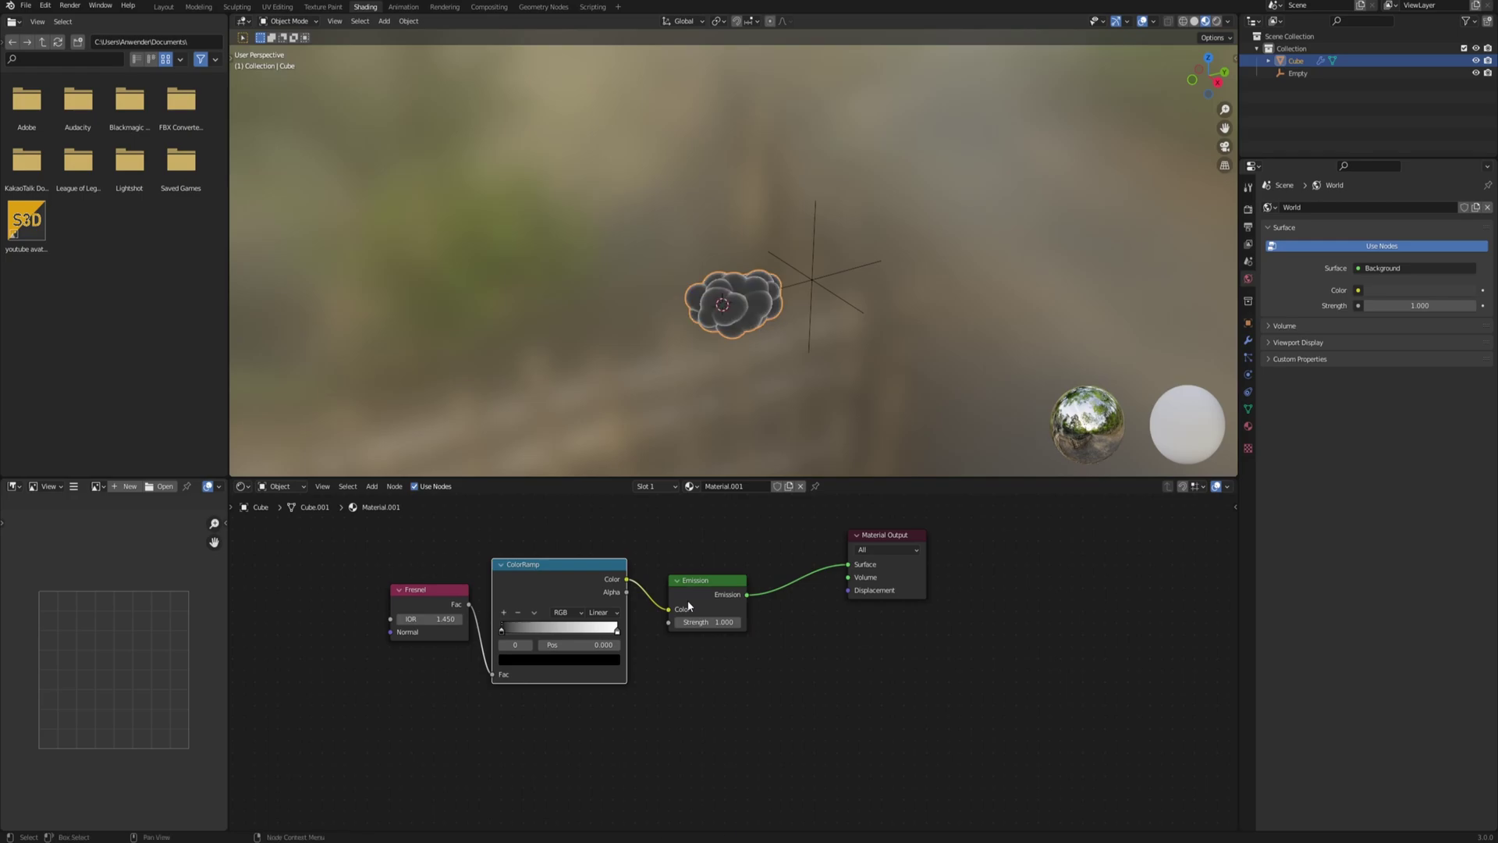
- Set the ColorRamp interpolation to Constant and colour its first stop pale yellow with hue 0.147, saturation 0.839 and value 1
left_click(602, 613)
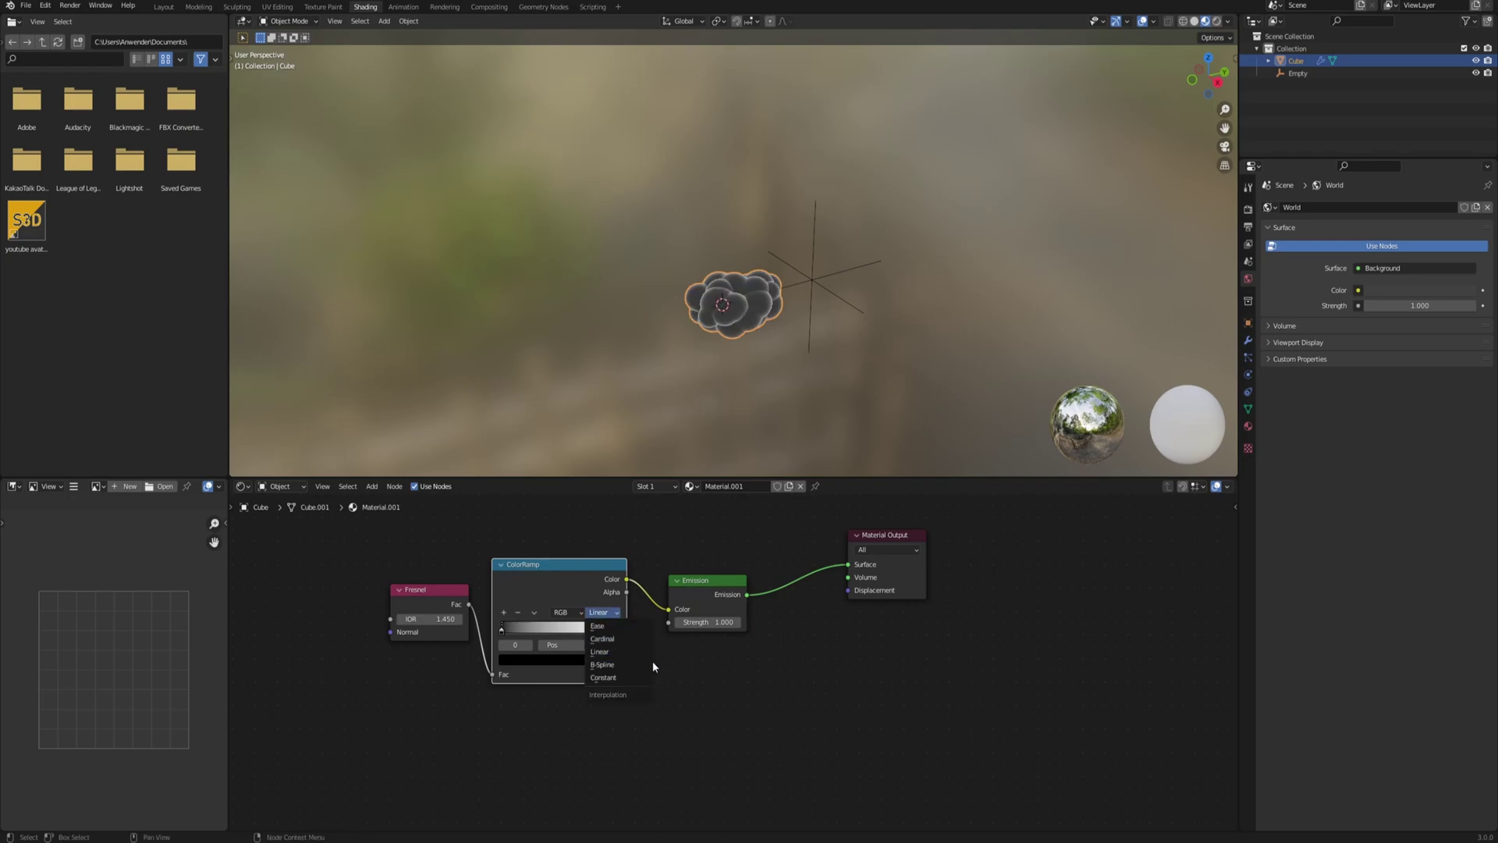
left_click(625, 677)
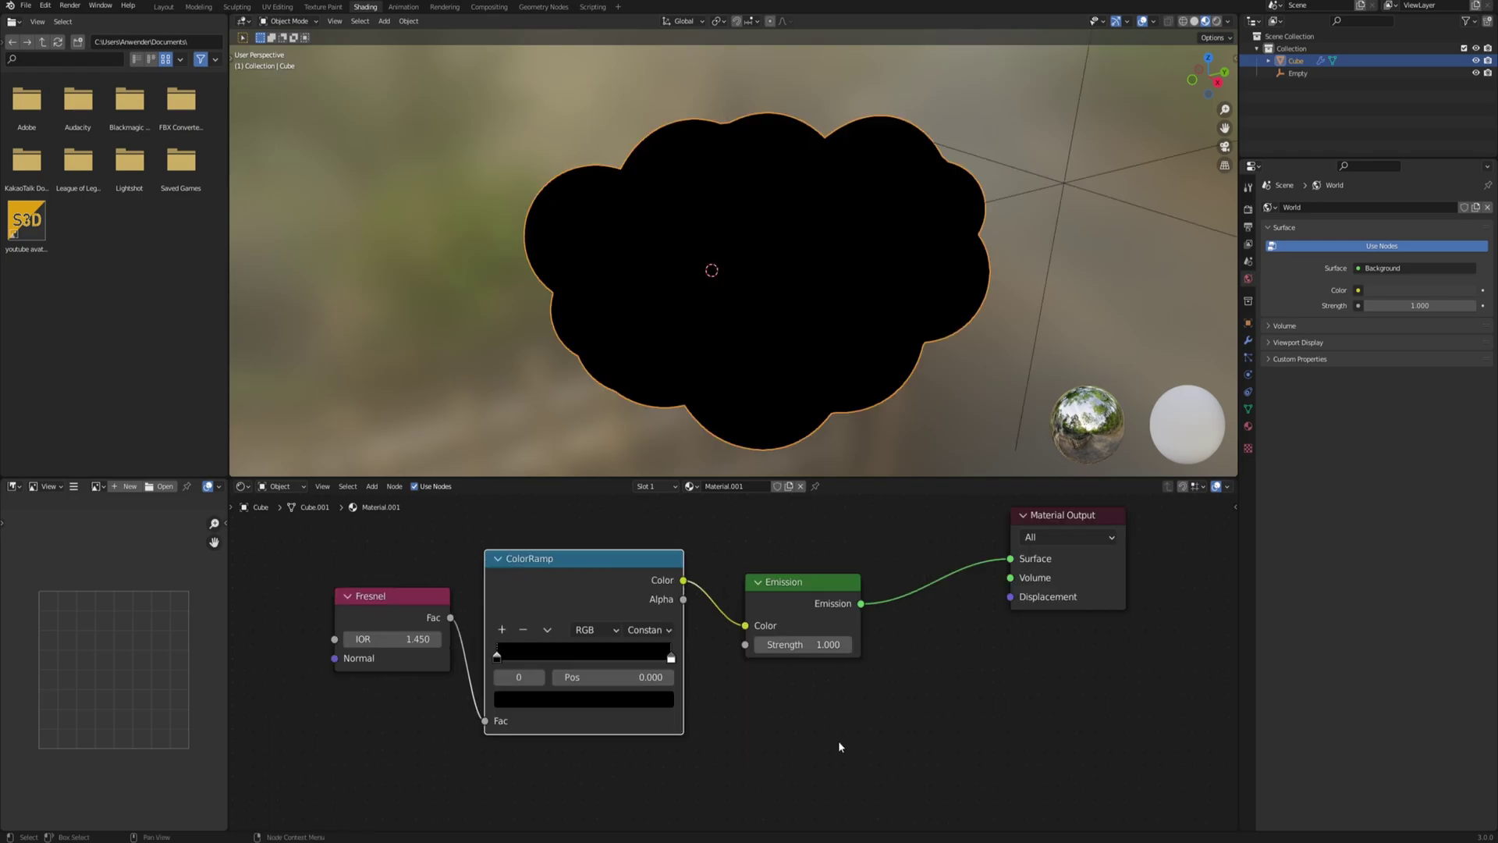
left_click(542, 699)
left_click_drag(635, 485, 636, 451)
left_click(534, 534)
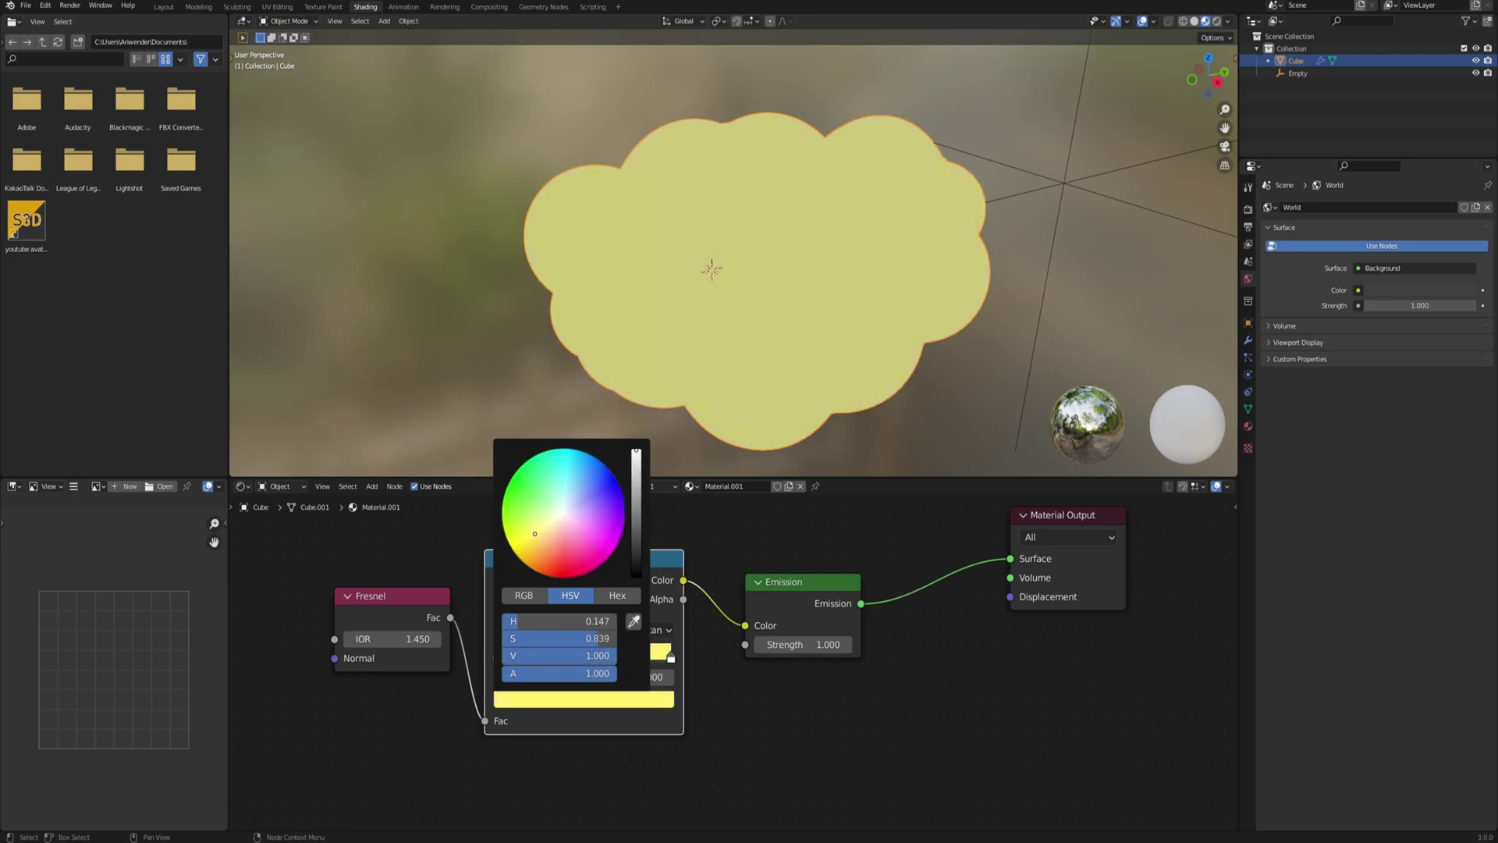
- Move the ColorRamp's white stop to about position 0.145 and recolour it light orange
left_click_drag(670, 659, 539, 660)
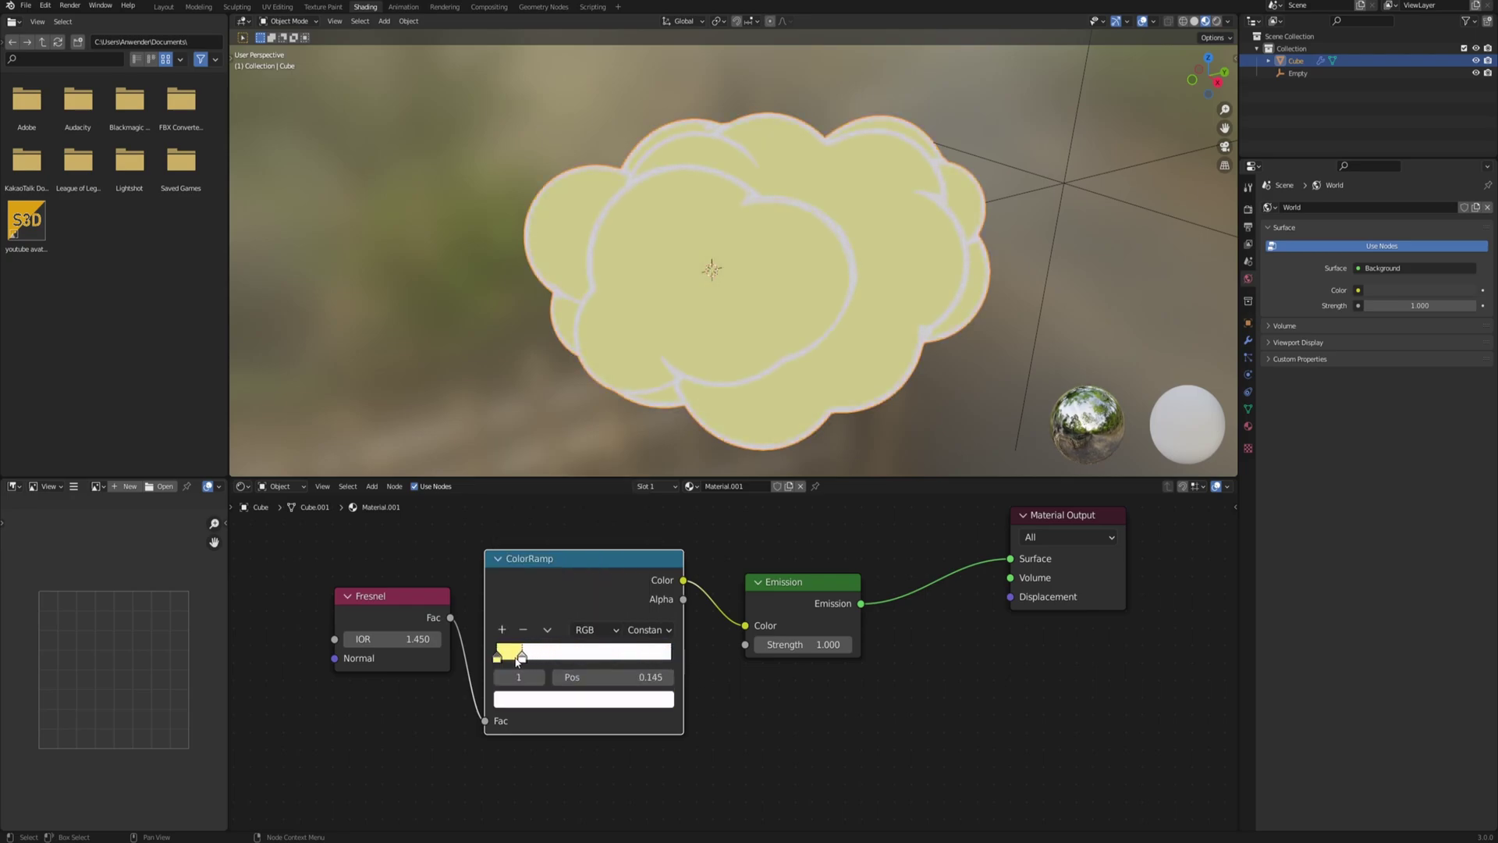
left_click(542, 699)
left_click(543, 536)
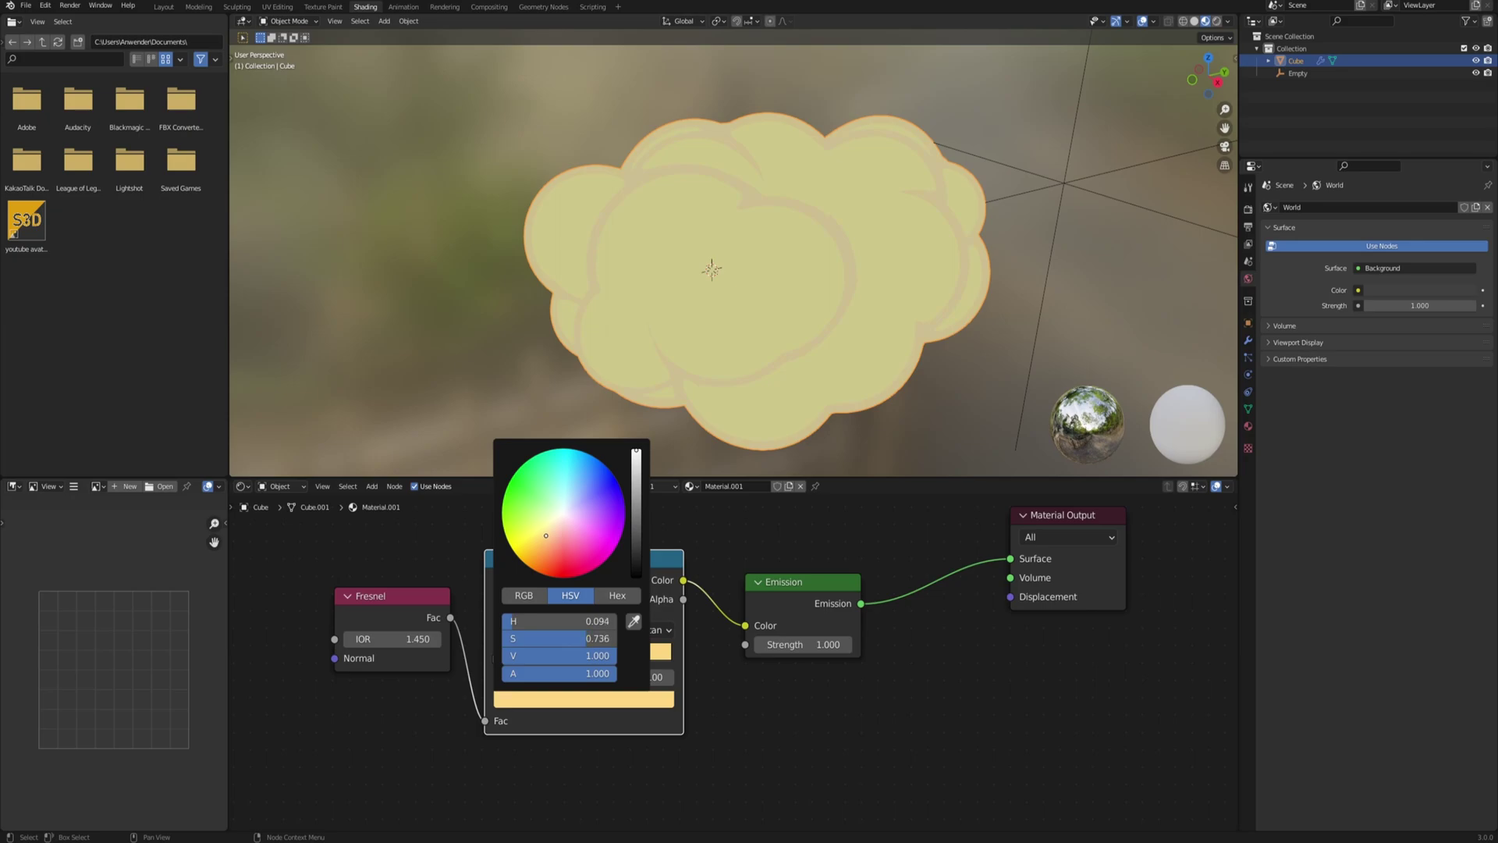
- Add a third ColorRamp stop after the orange one and colour it brown with hue 0.075, saturation 0.798 and value 0.182
left_click(500, 658)
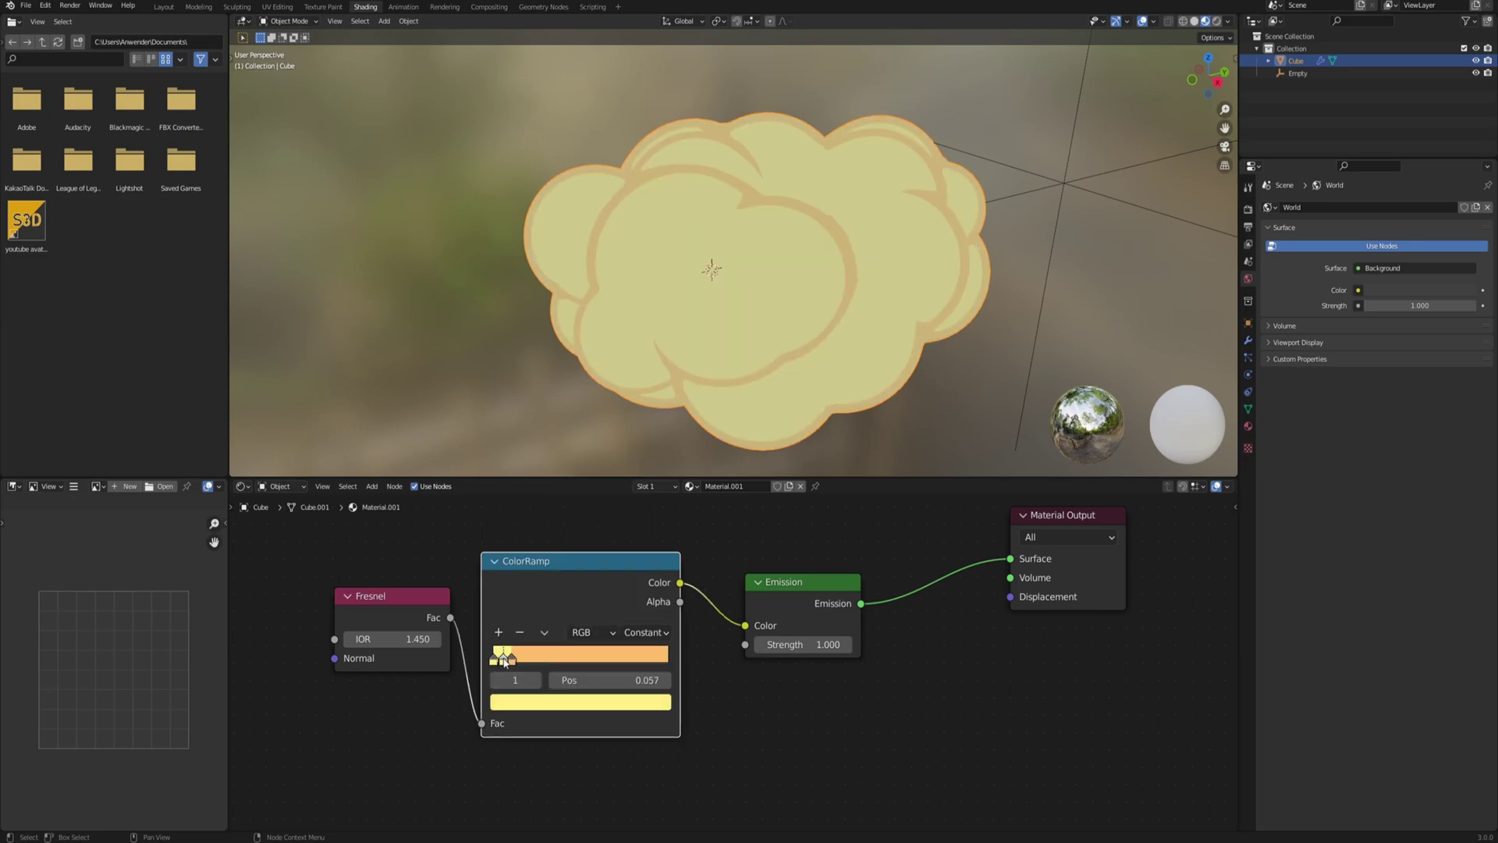
left_click_drag(505, 662, 536, 662)
left_click(539, 705)
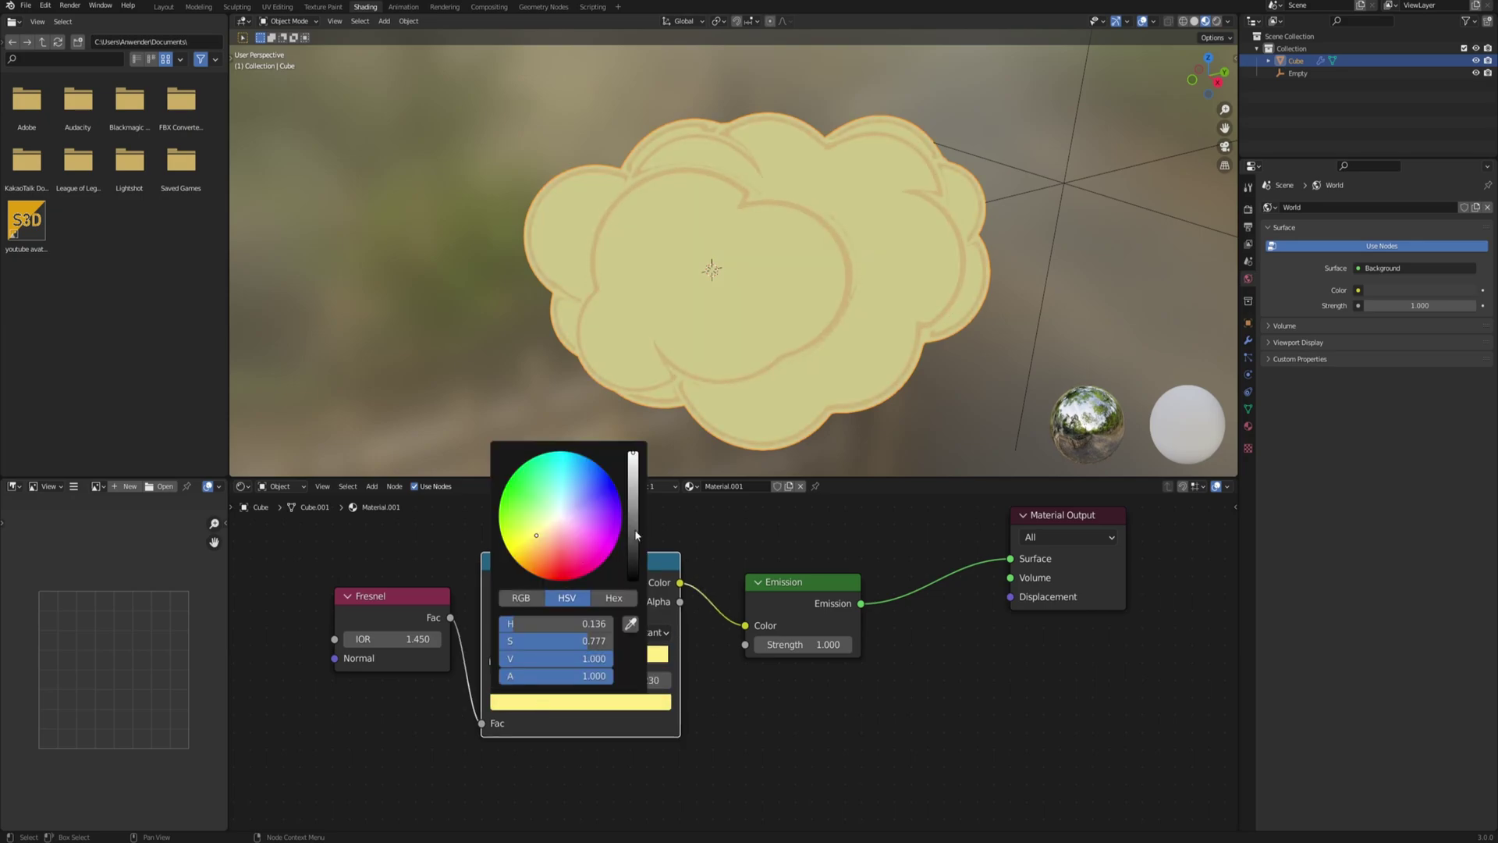
mouse_move(633, 454)
left_mouse_down()
mouse_move(633, 543)
mouse_move(633, 521)
left_mouse_up()
left_click_drag(536, 535, 541, 545)
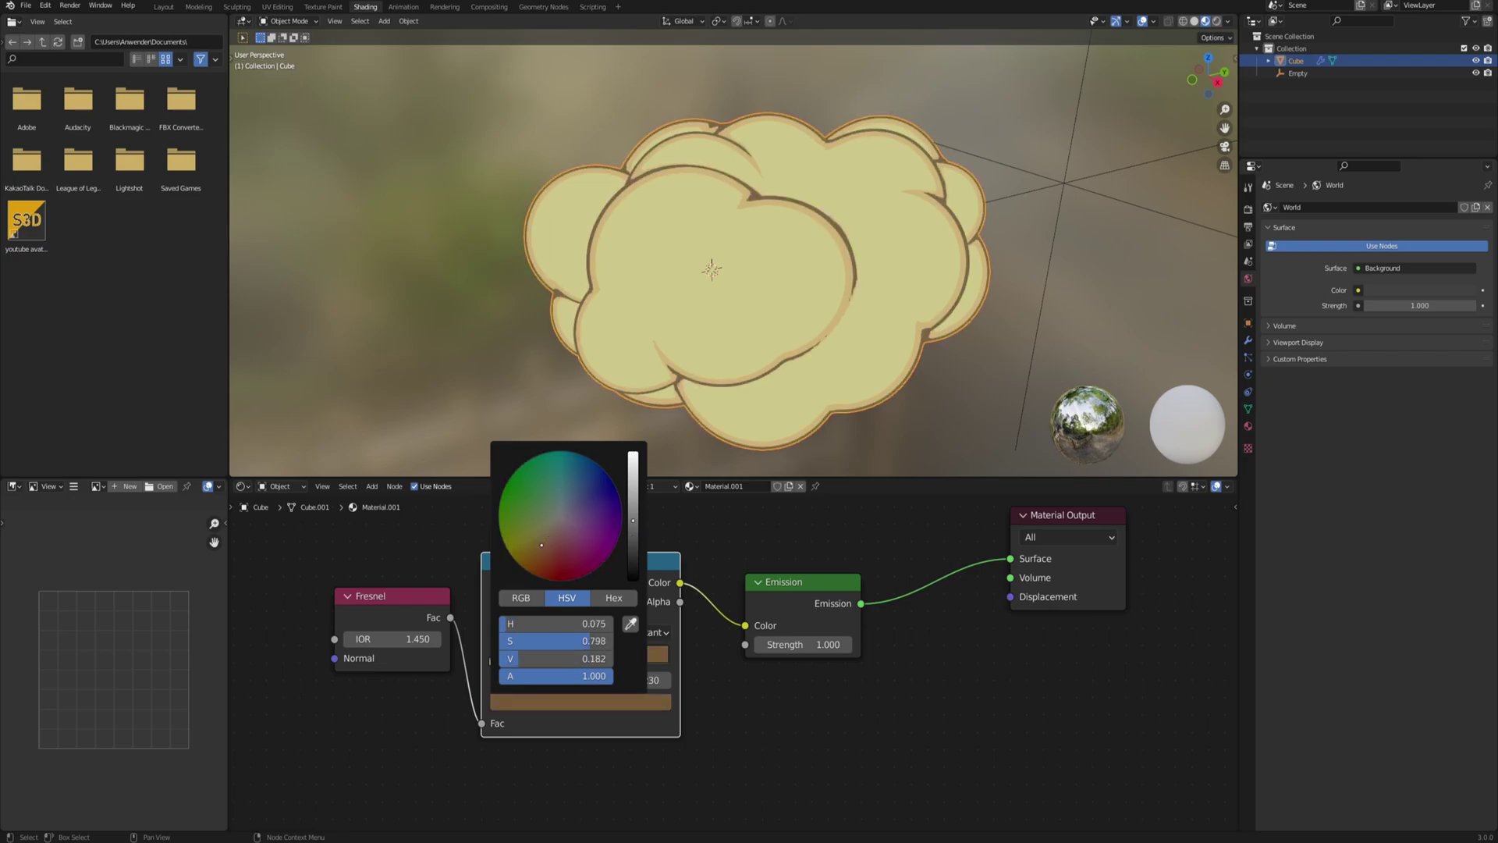
- Fine-tune the shading bands with the orange stop at about 0.055, the brown stop at about 0.289 and Fresnel IOR at 1.530
left_click(508, 664)
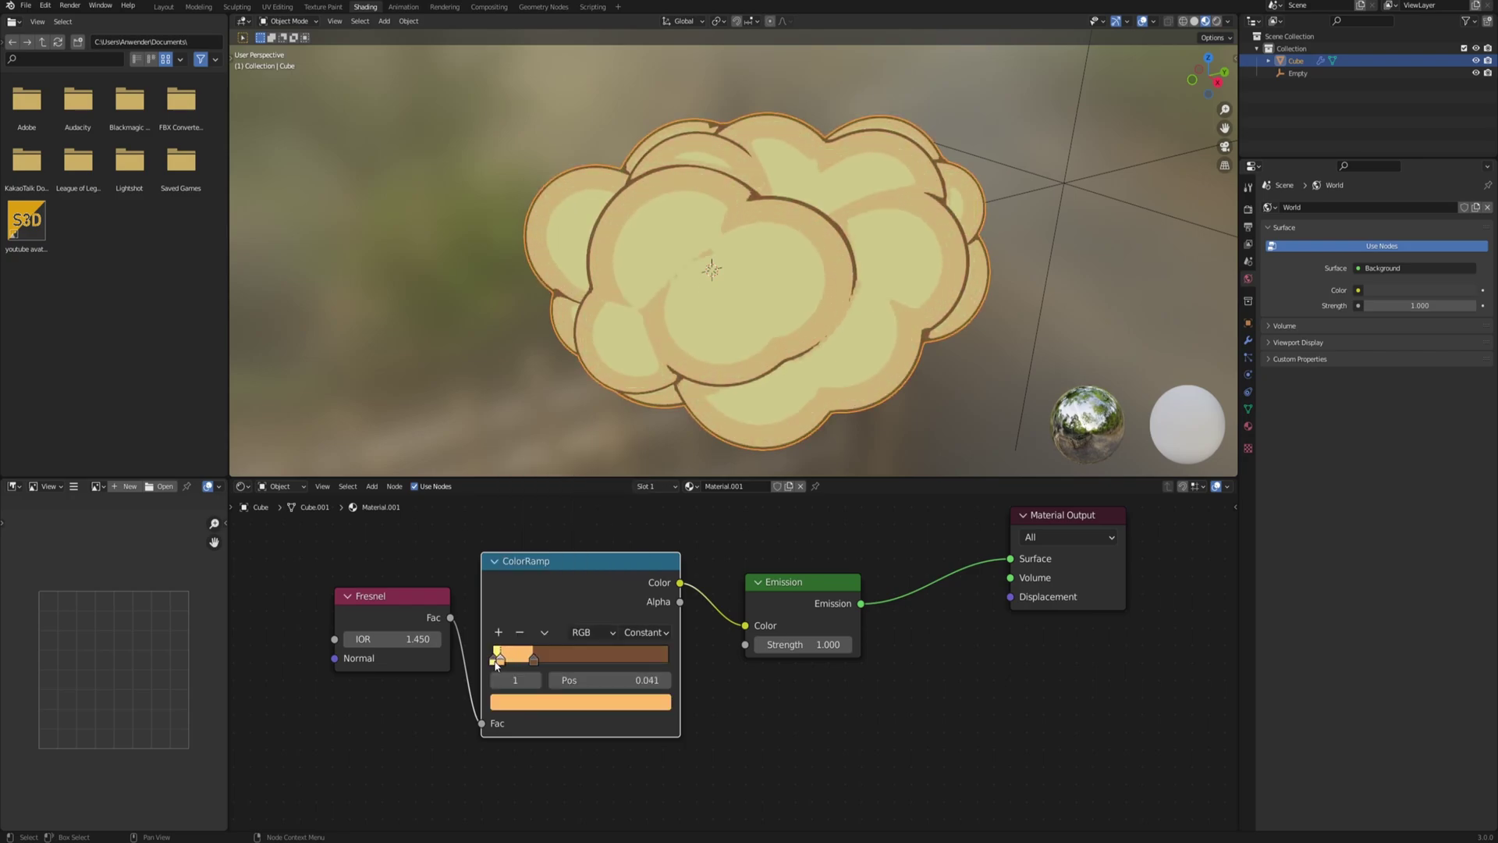
left_click_drag(534, 657, 545, 660)
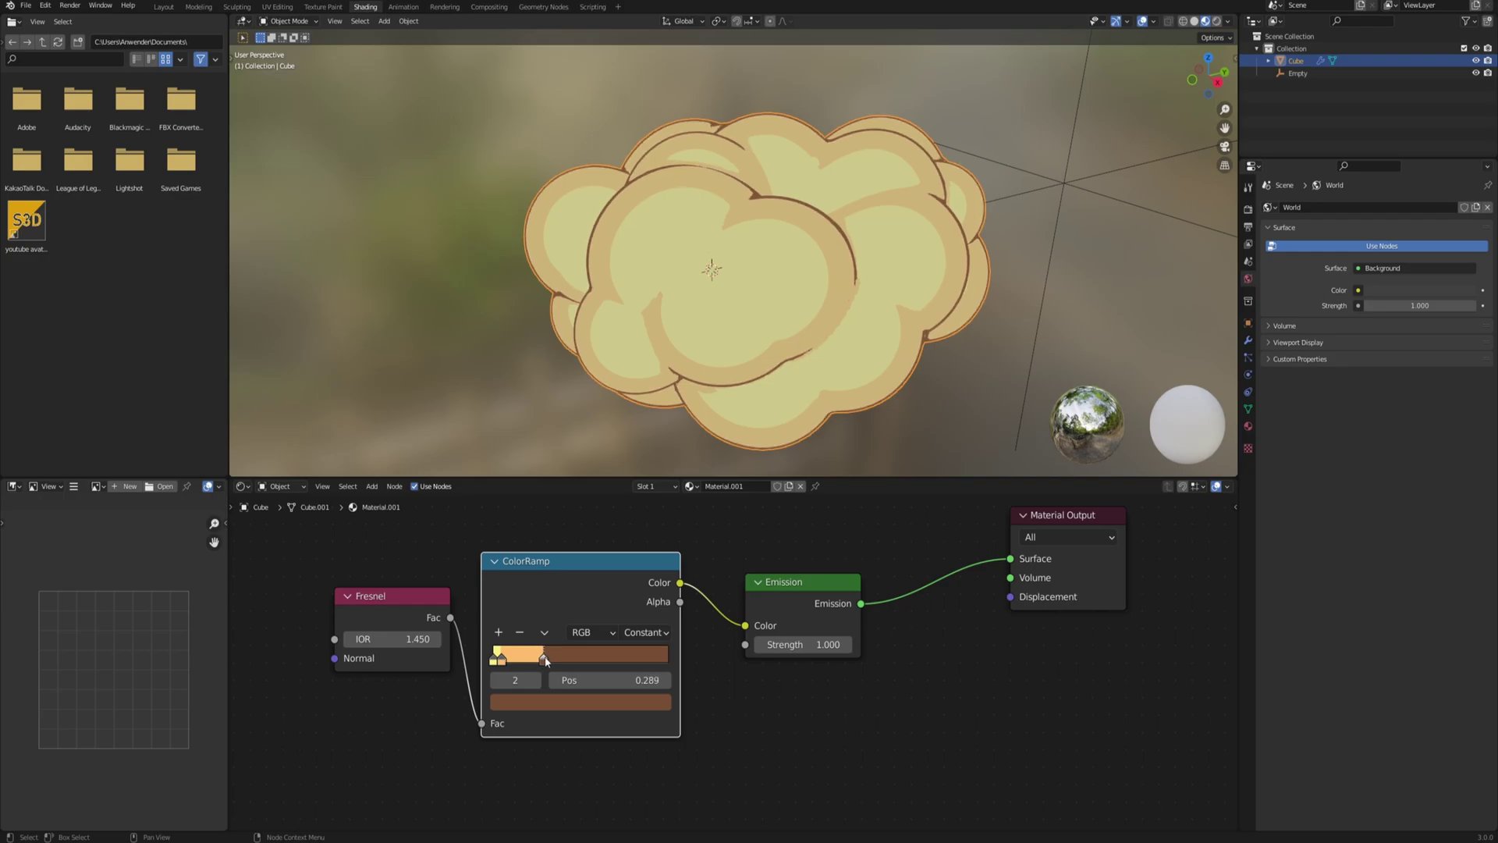
mouse_move(386, 635)
left_mouse_down()
mouse_move(413, 635)
mouse_move(392, 636)
left_mouse_up()
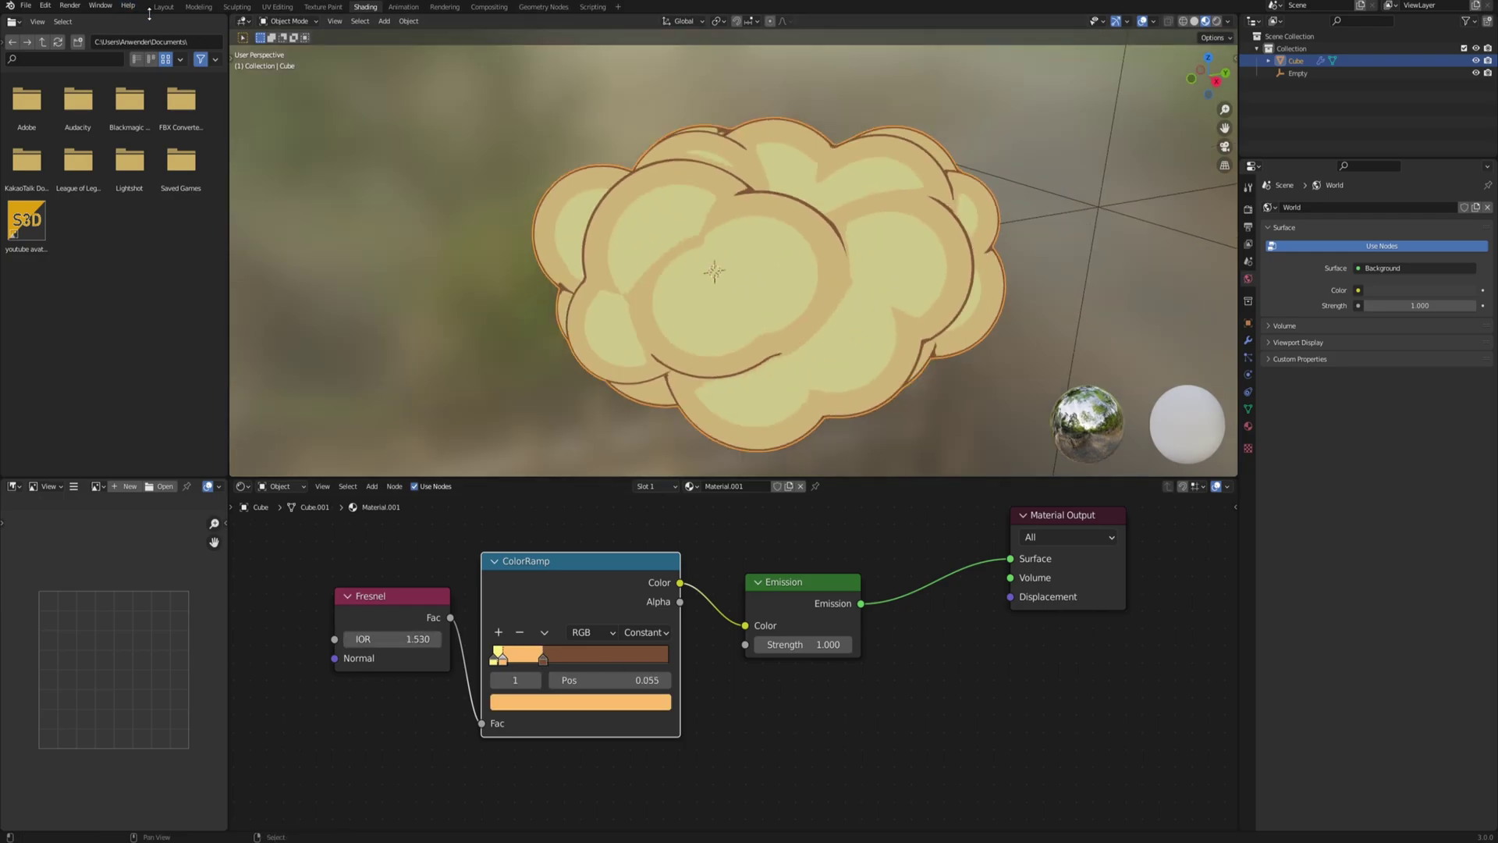
- In the Layout workspace with rendered viewport shading, insert a Location keyframe for the empty at frame 1
left_click(163, 7)
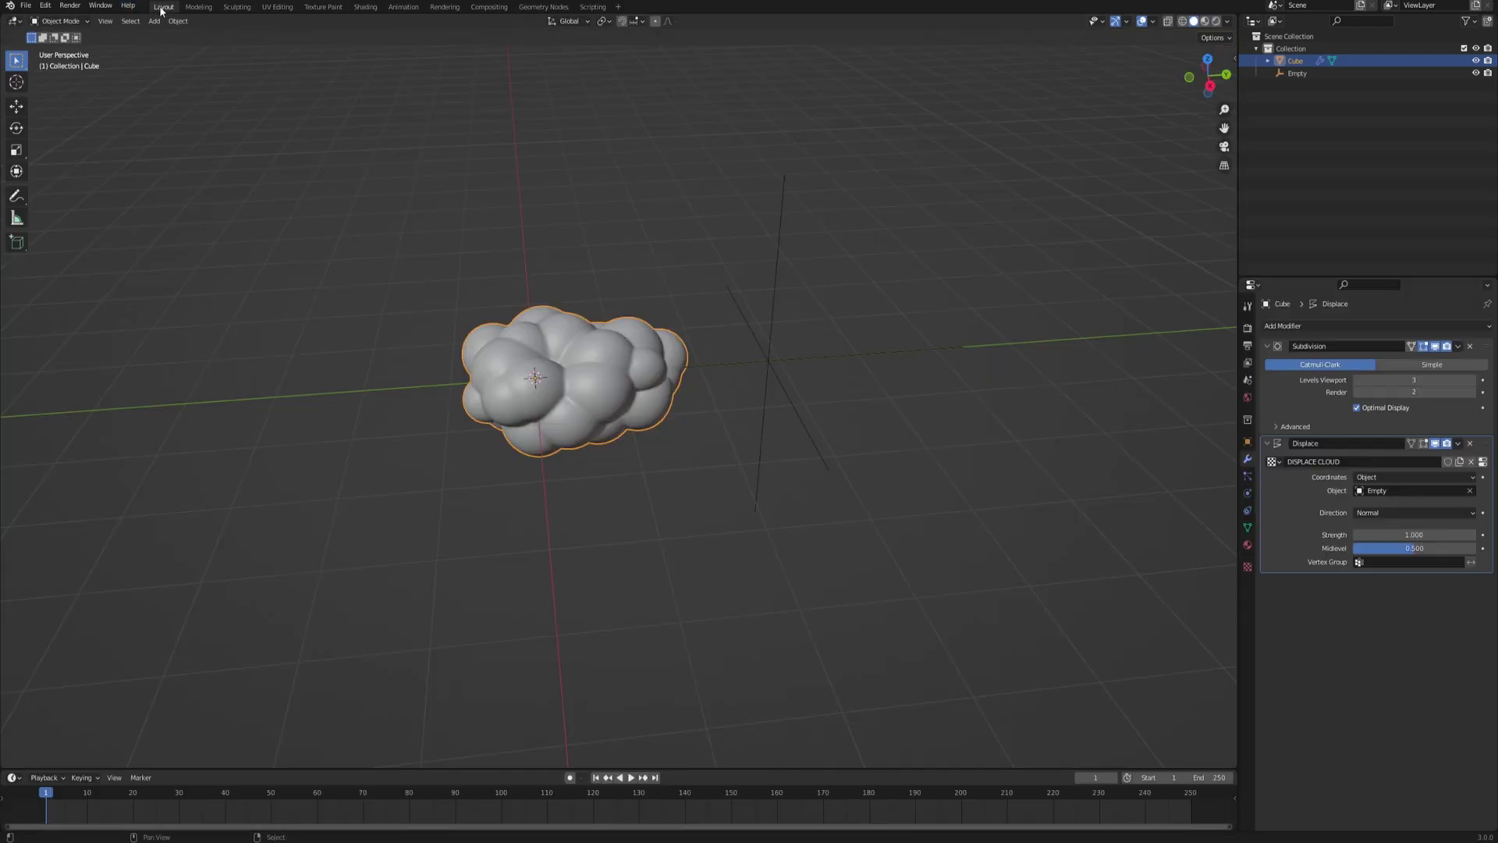
left_click(1217, 21)
scroll(786, 289, "down", 3)
left_click(694, 337)
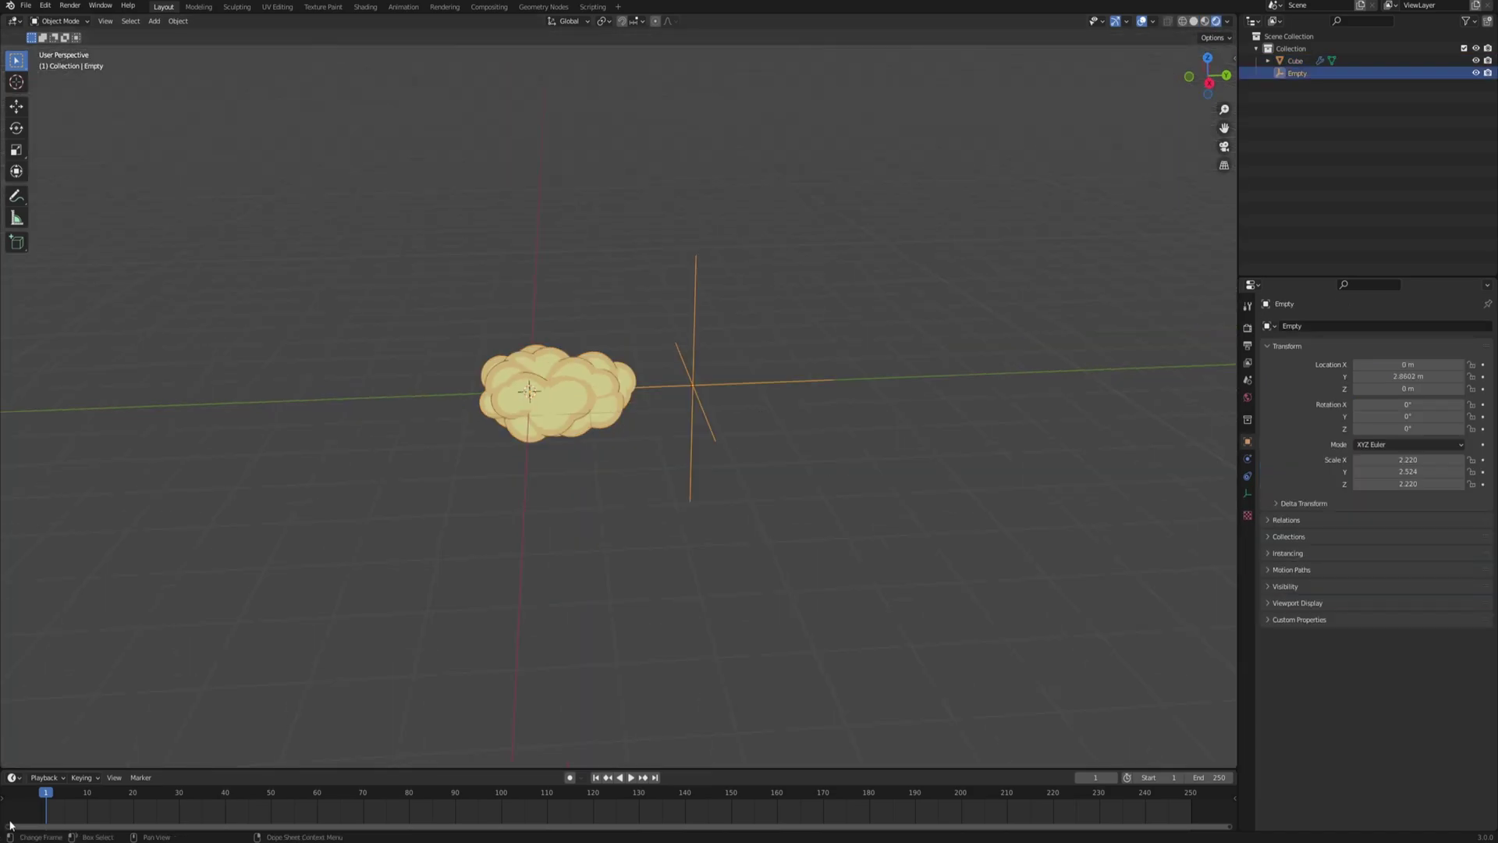
key("i")
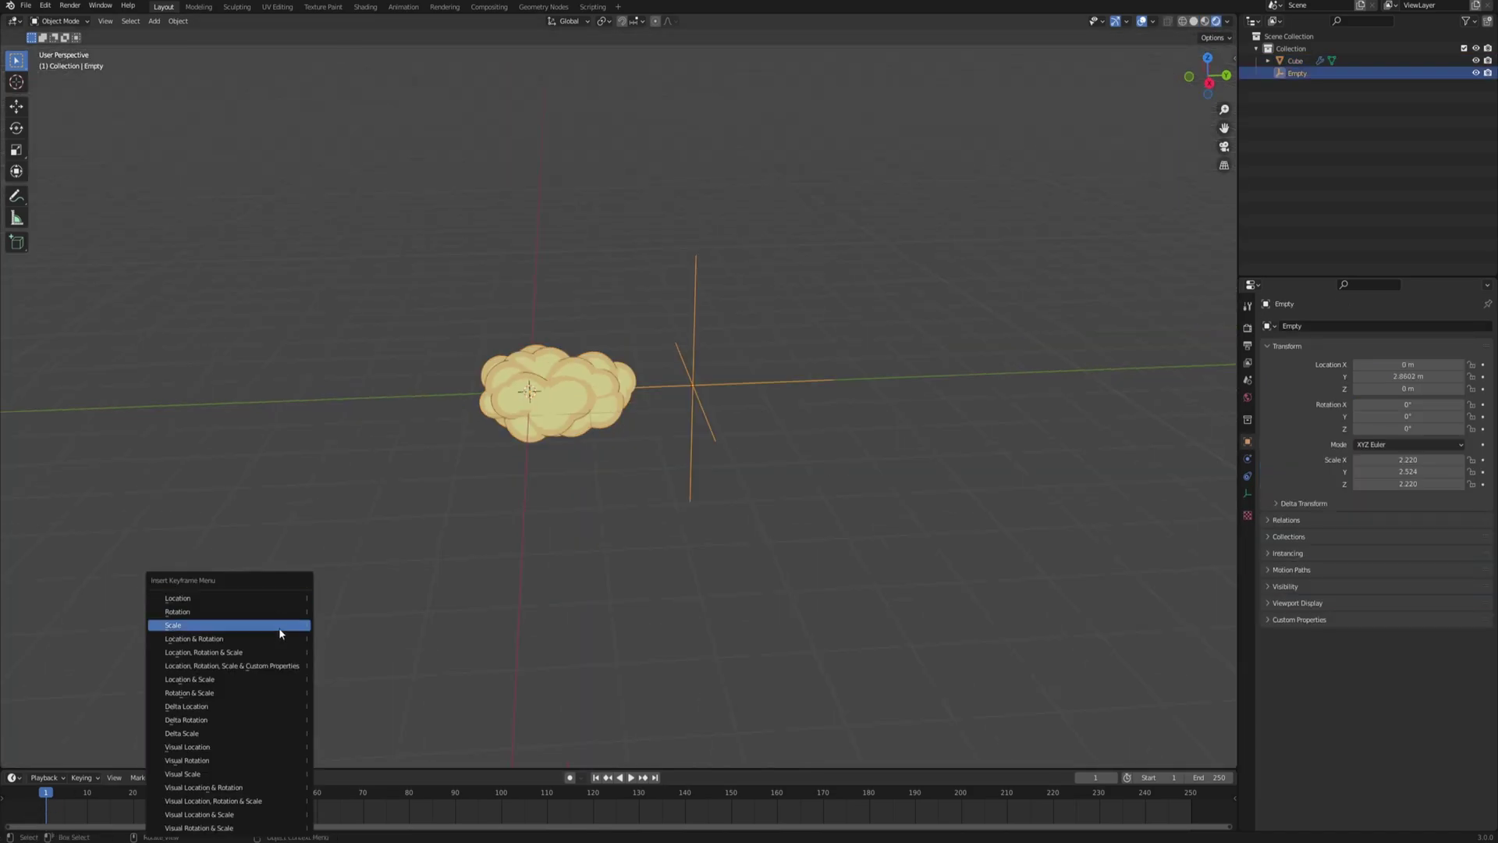
left_click(174, 598)
- At frame 250, move the empty along the Y axis to about 24.8 m and insert a Location keyframe
left_click(1193, 793)
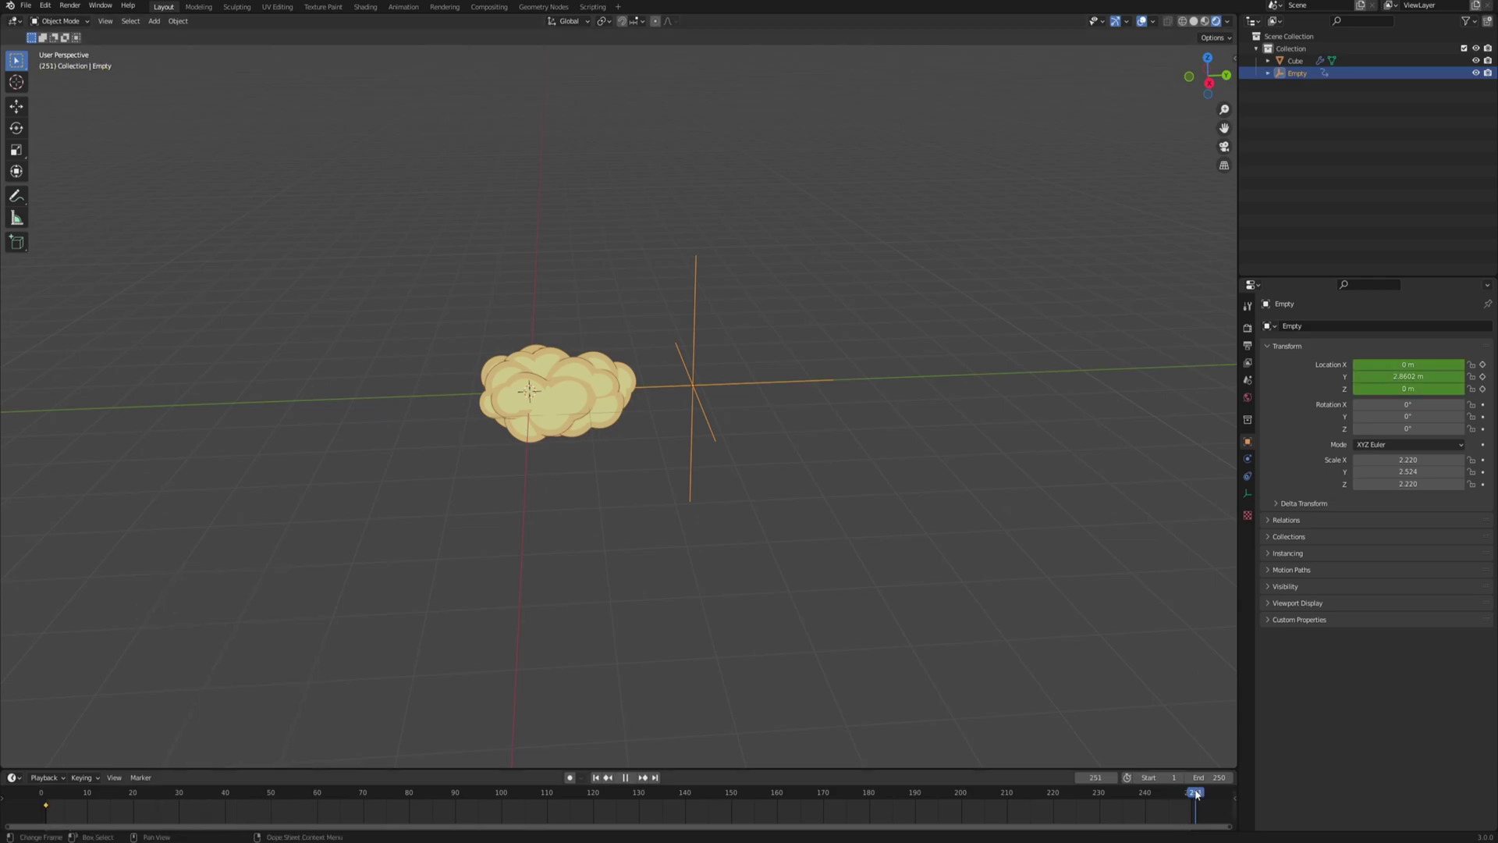
scroll(508, 525, "down", 2)
middle_click_drag(509, 525, 535, 525)
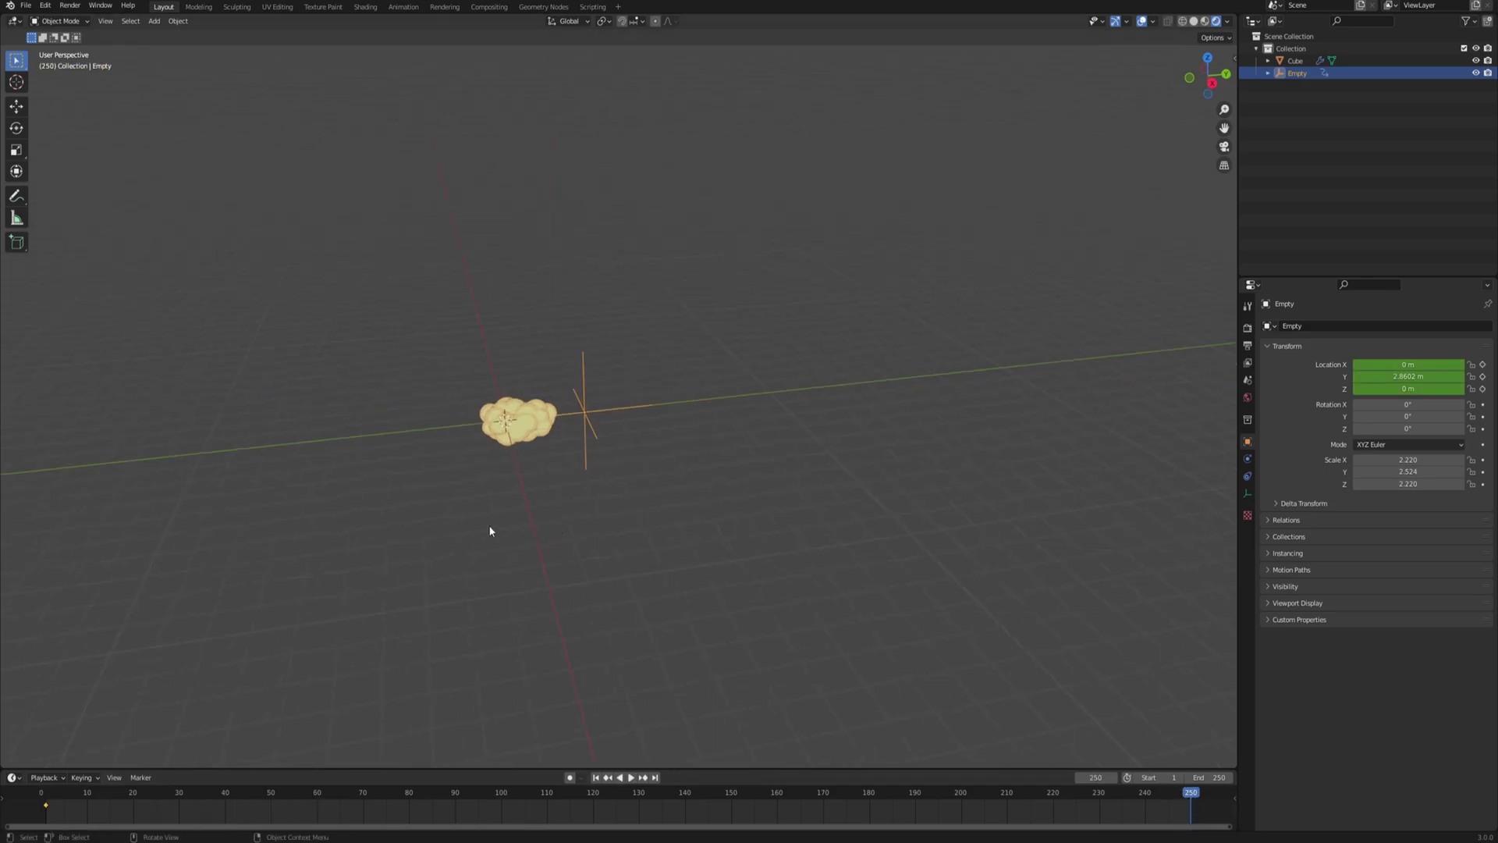
key("g")
key("y")
left_click(723, 515)
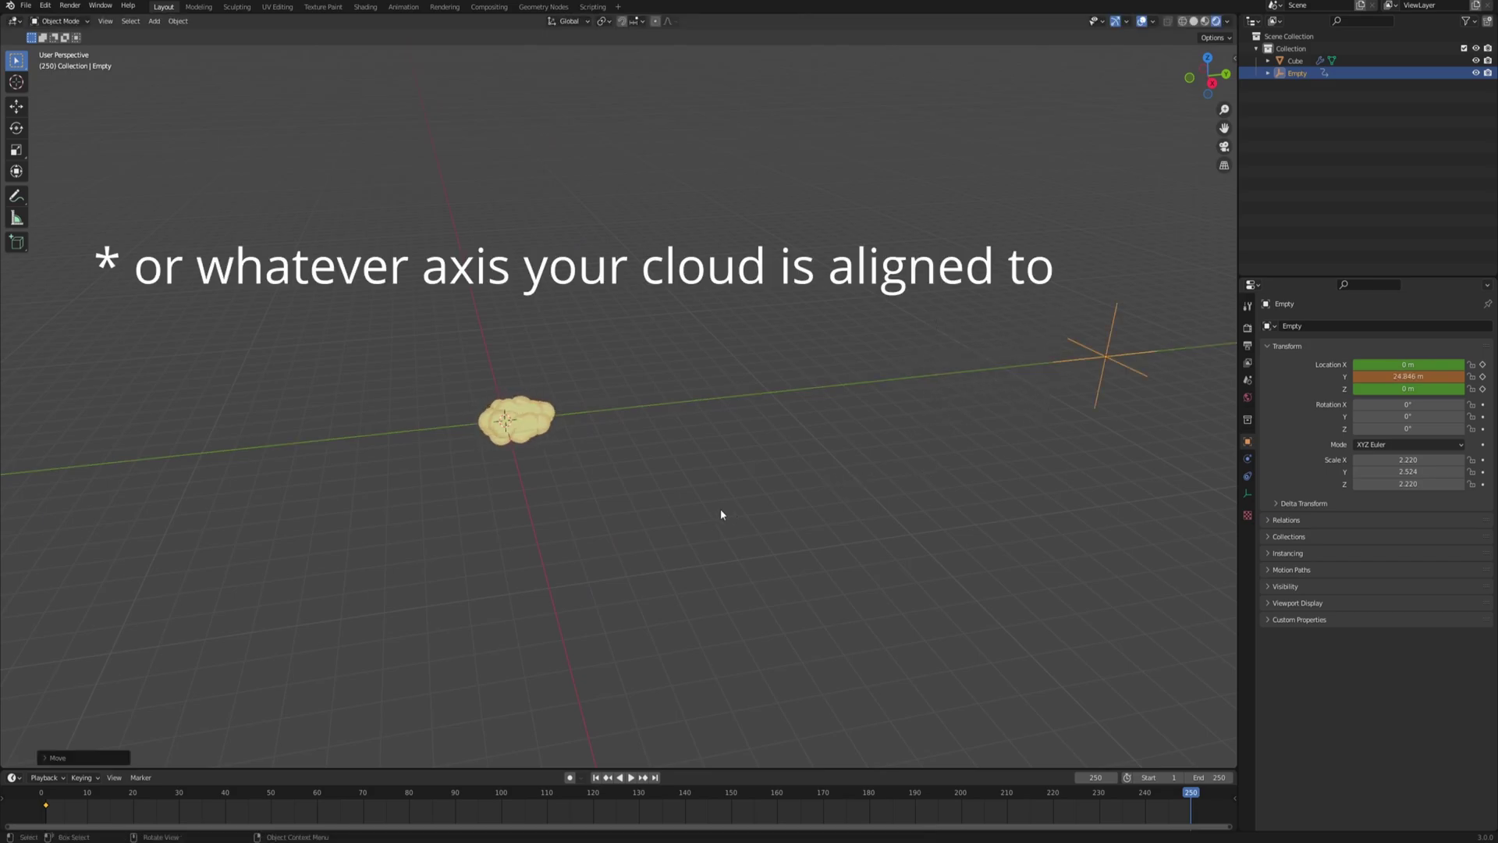
key("i")
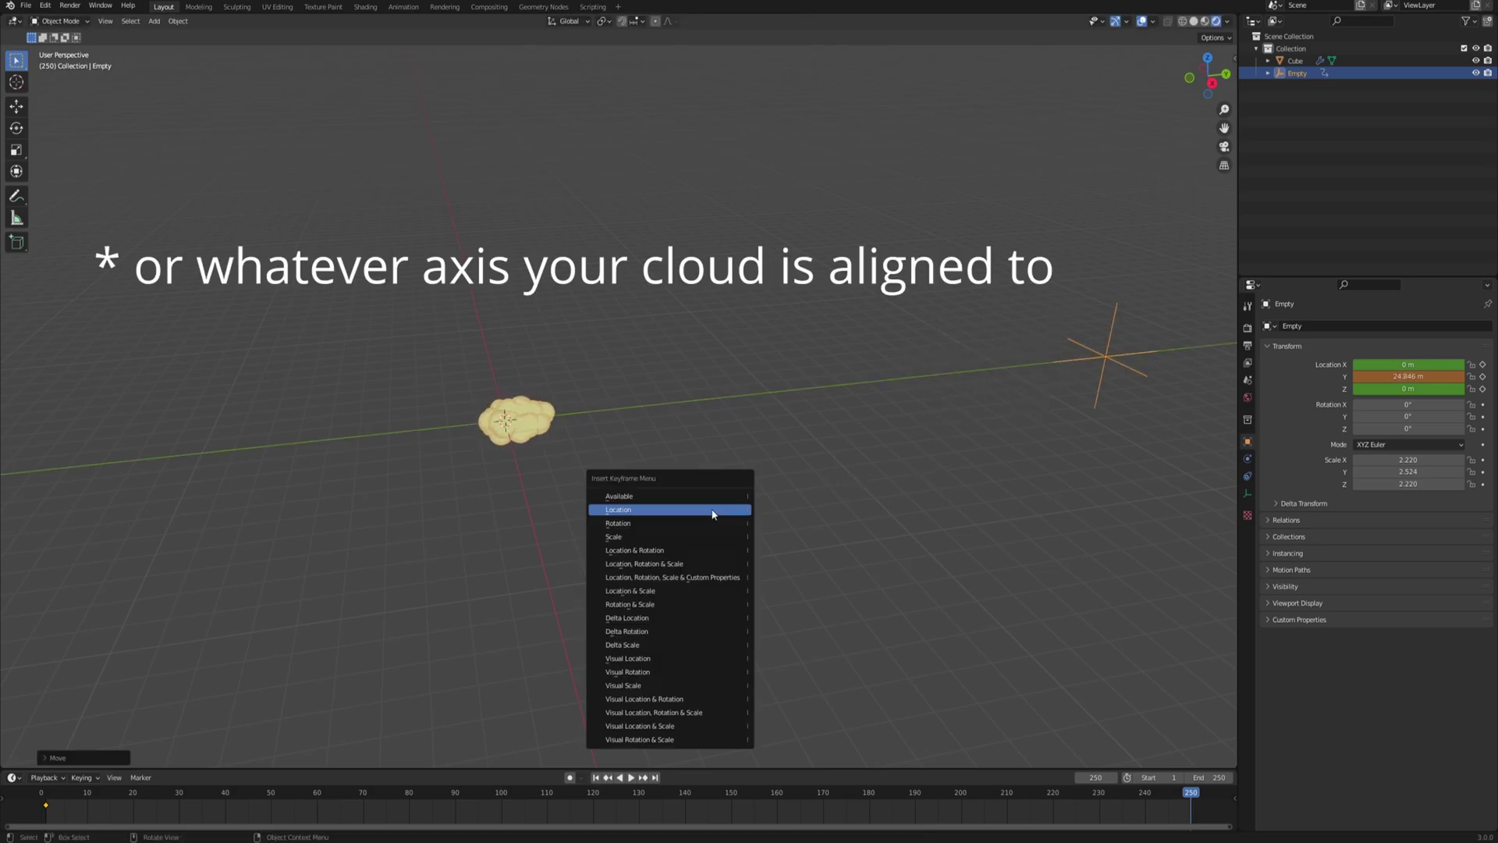
left_click(625, 512)
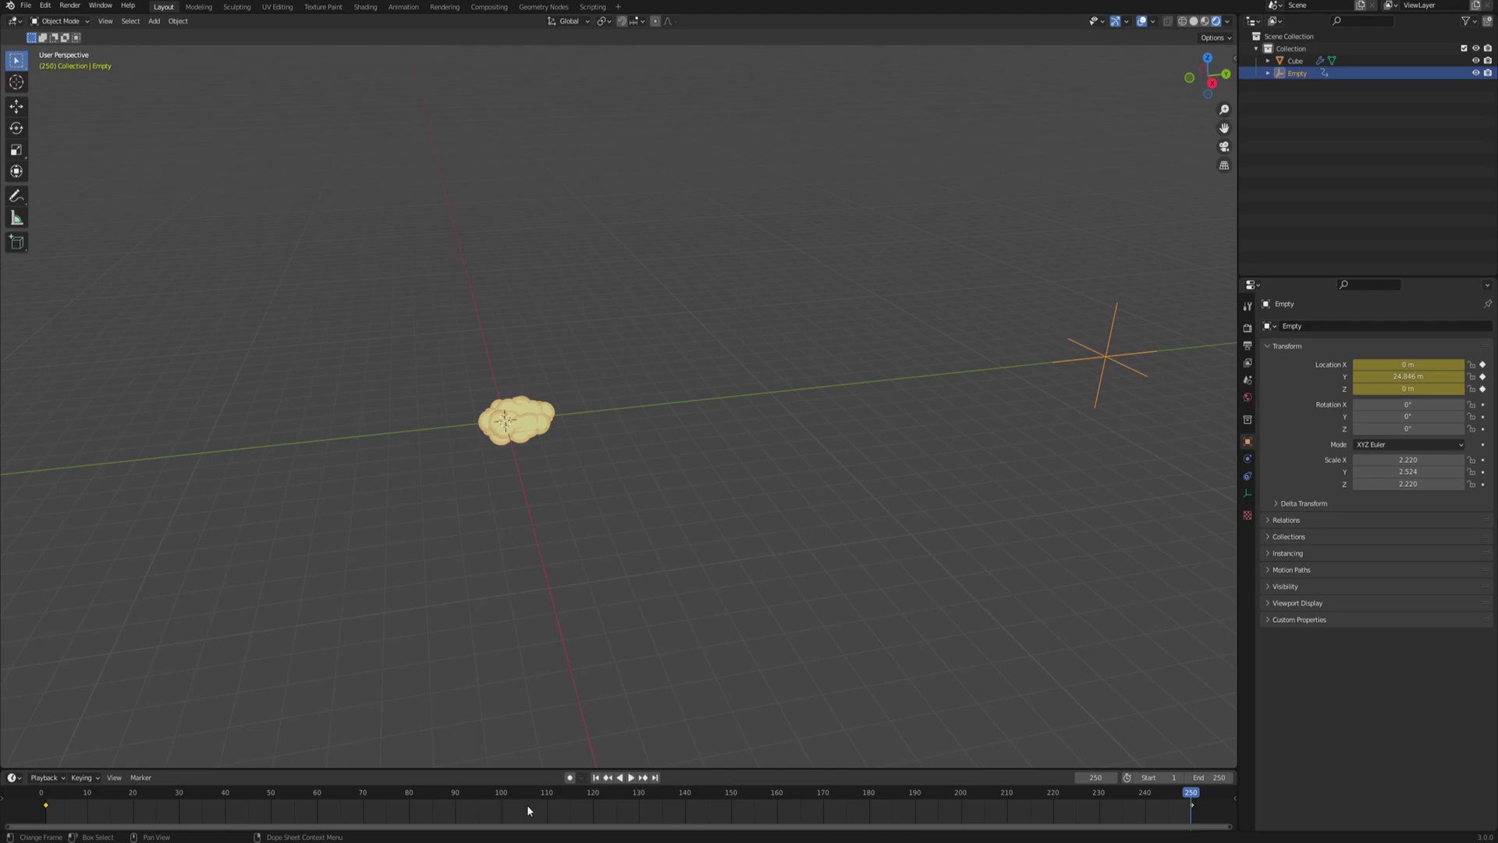
- Set the empty's keyframe interpolation to Linear and play the animation to check the cloud's motion
key("t")
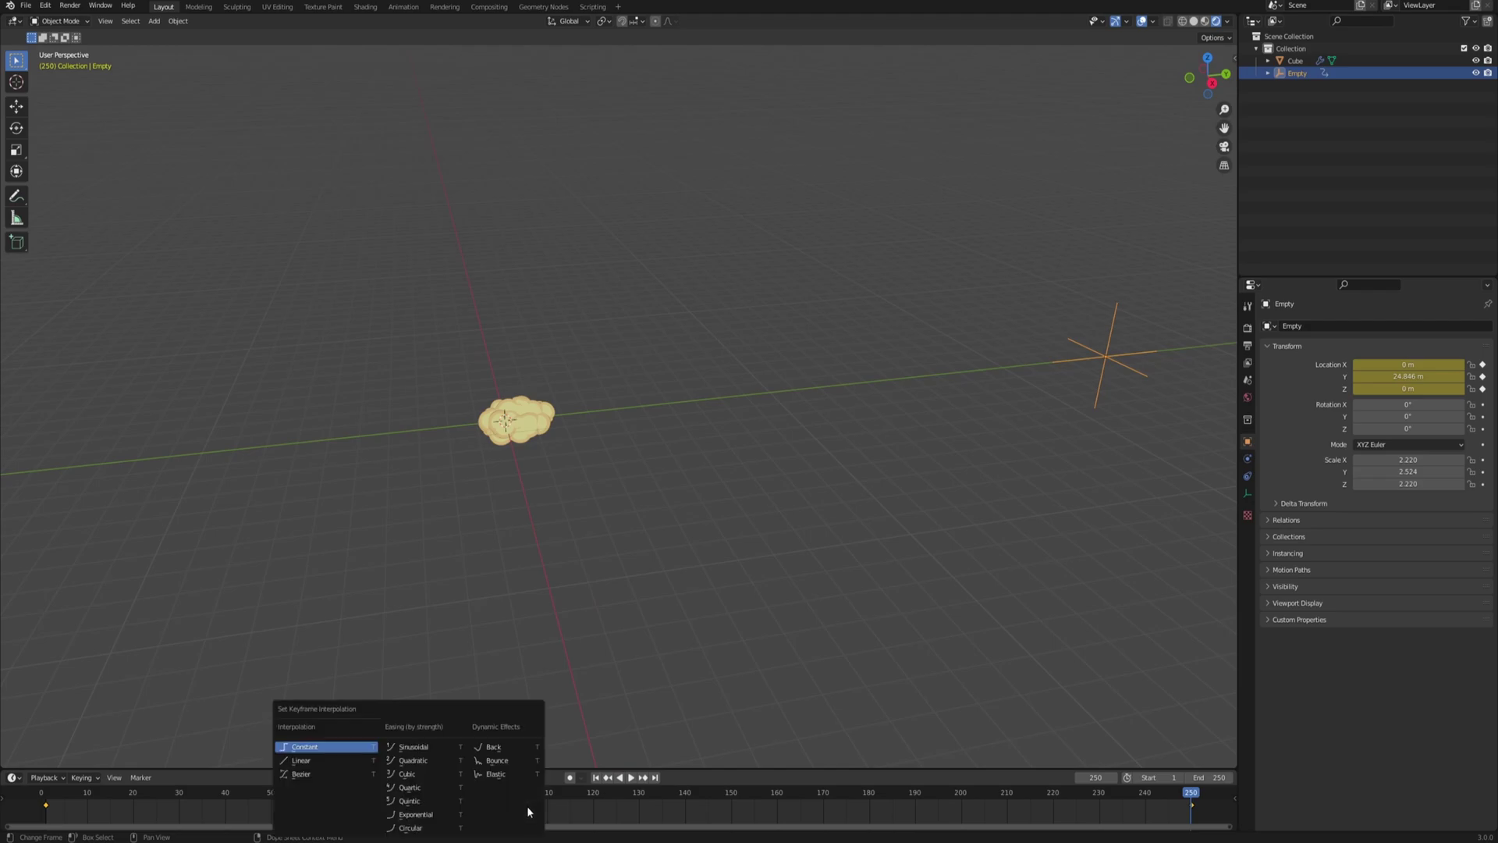
left_click(316, 764)
key("space")
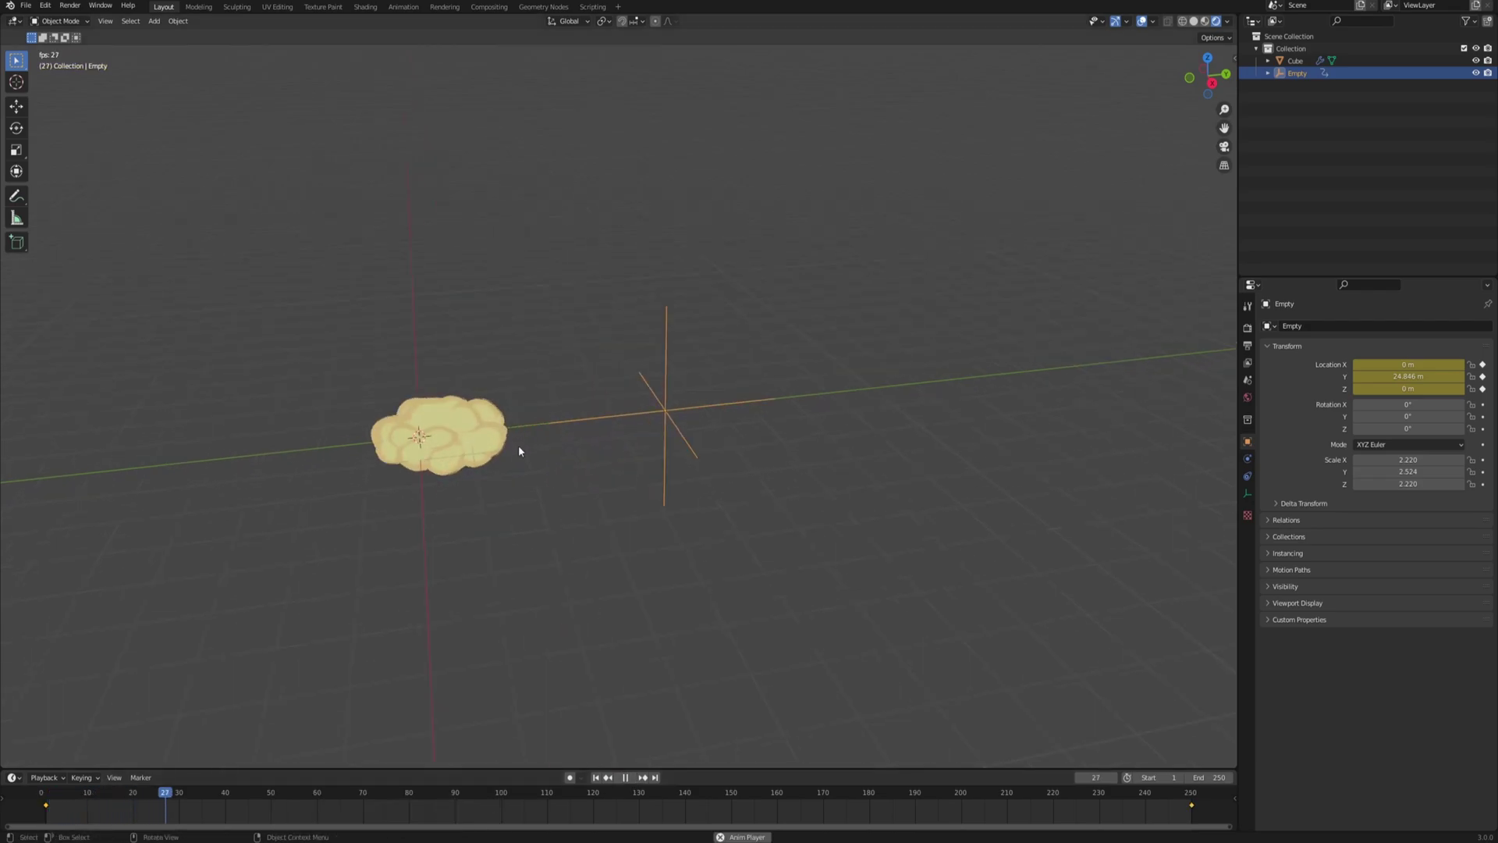
middle_click_drag(519, 447, 611, 476, "shift")
scroll(611, 476, "up", 3)
scroll(611, 476, "down", 2)
key("space")
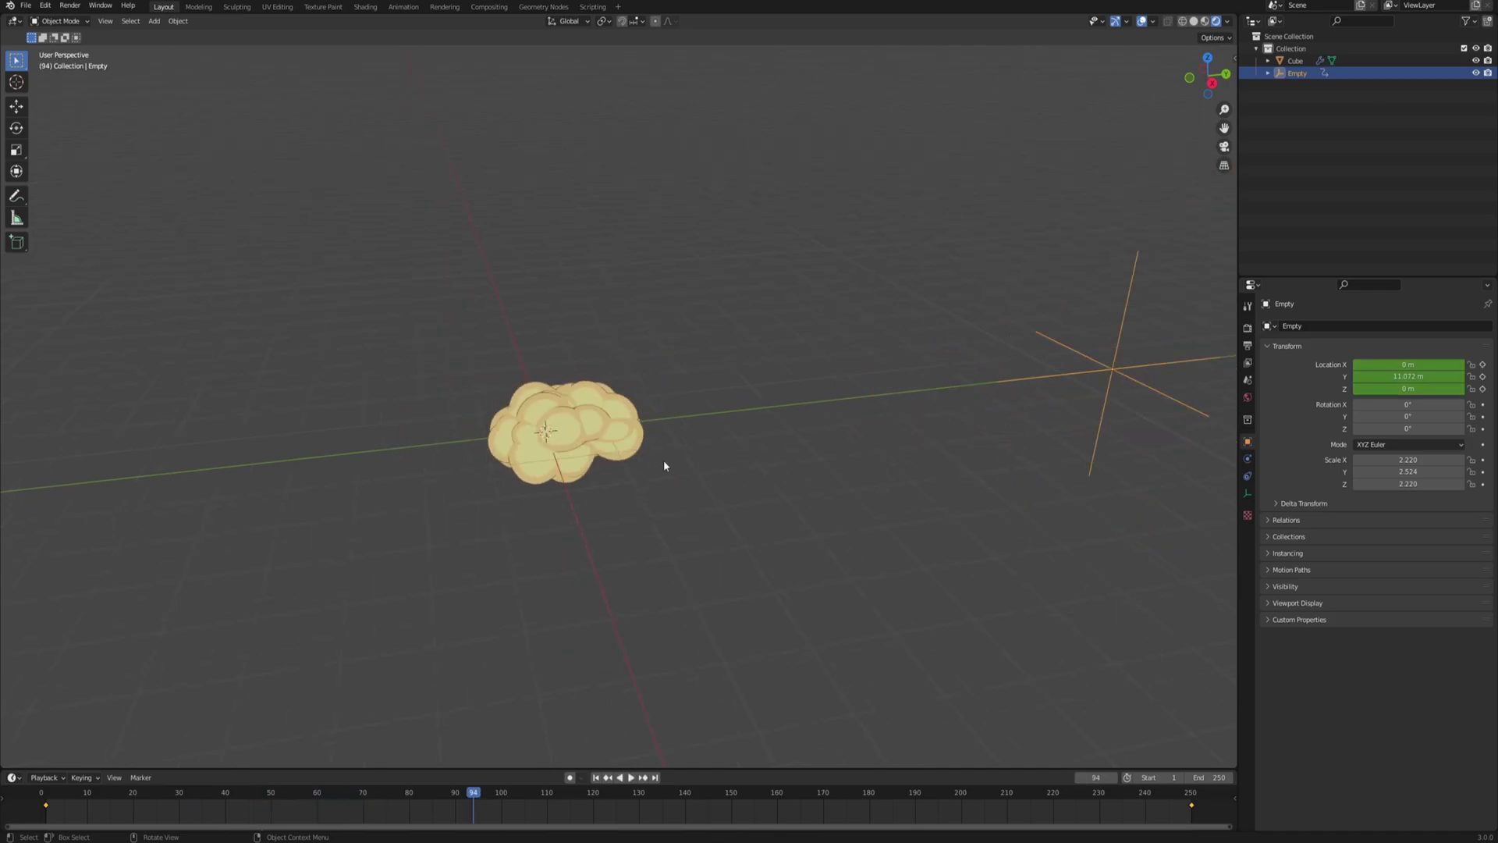
- Extrude a long, thin smoke tail from the cloud mesh's end along the Y axis in Edit Mode
middle_click_drag(664, 466, 613, 519)
left_click(576, 404)
key("Tab")
scroll(613, 519, "down", 3)
key("e")
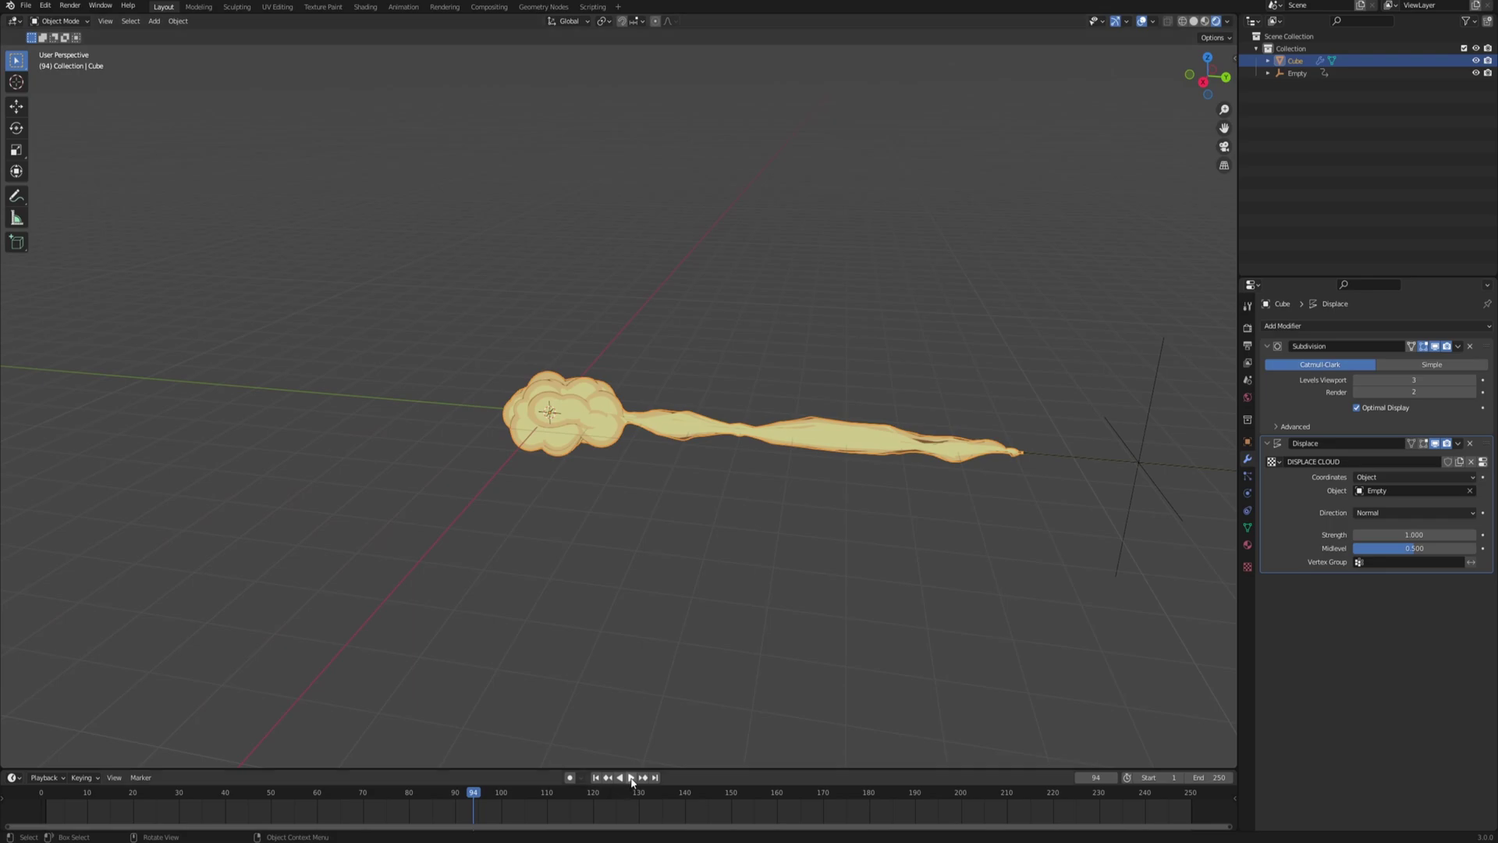
- Play the animation and examine the displacement on the cloud and its tail from several angles
left_click(632, 777)
middle_click_drag(632, 777, 669, 530)
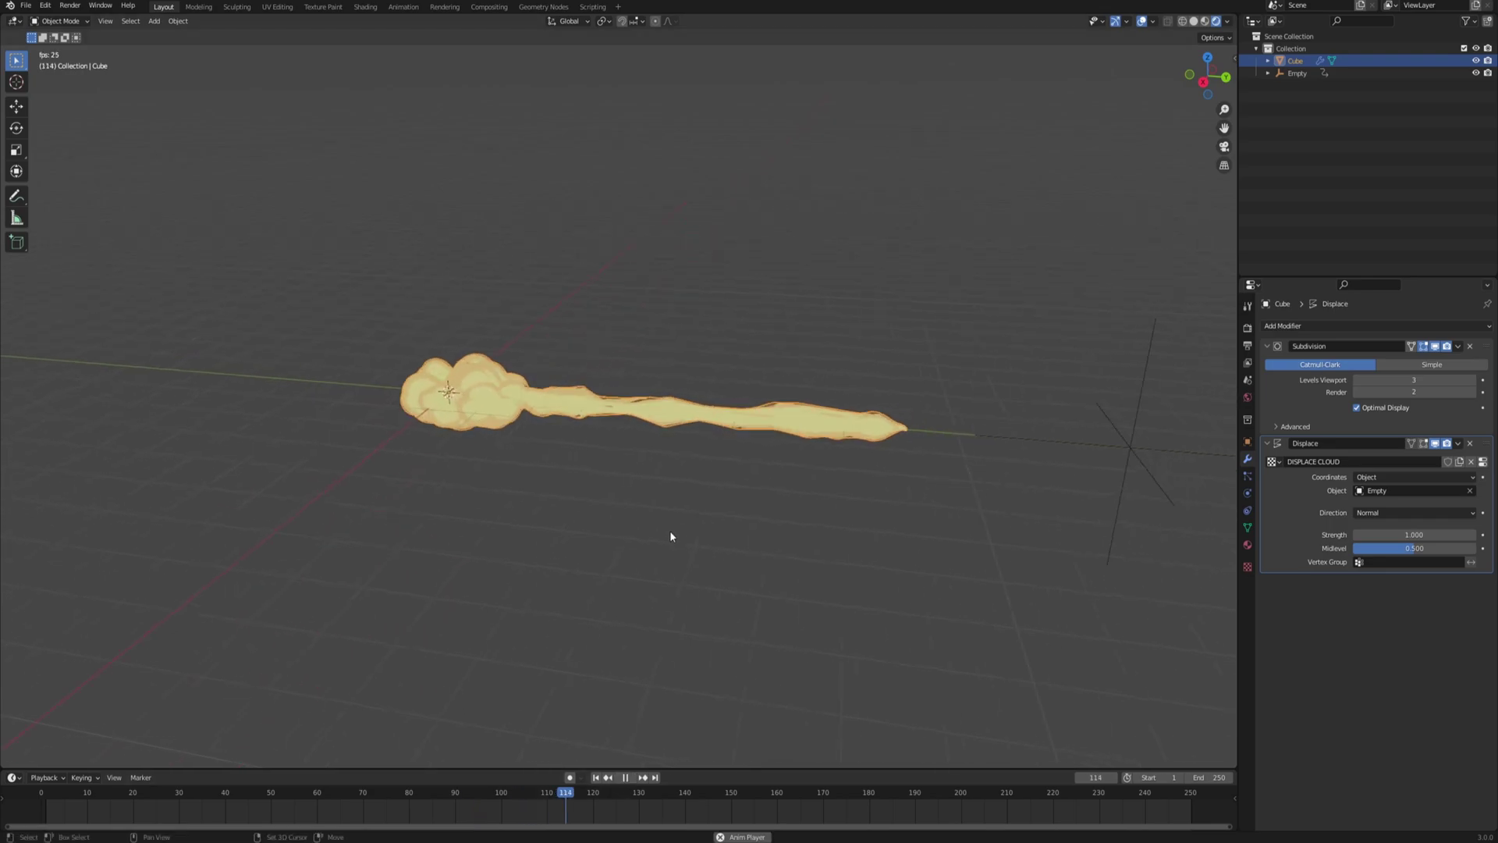
middle_click_drag(806, 434, 756, 451)
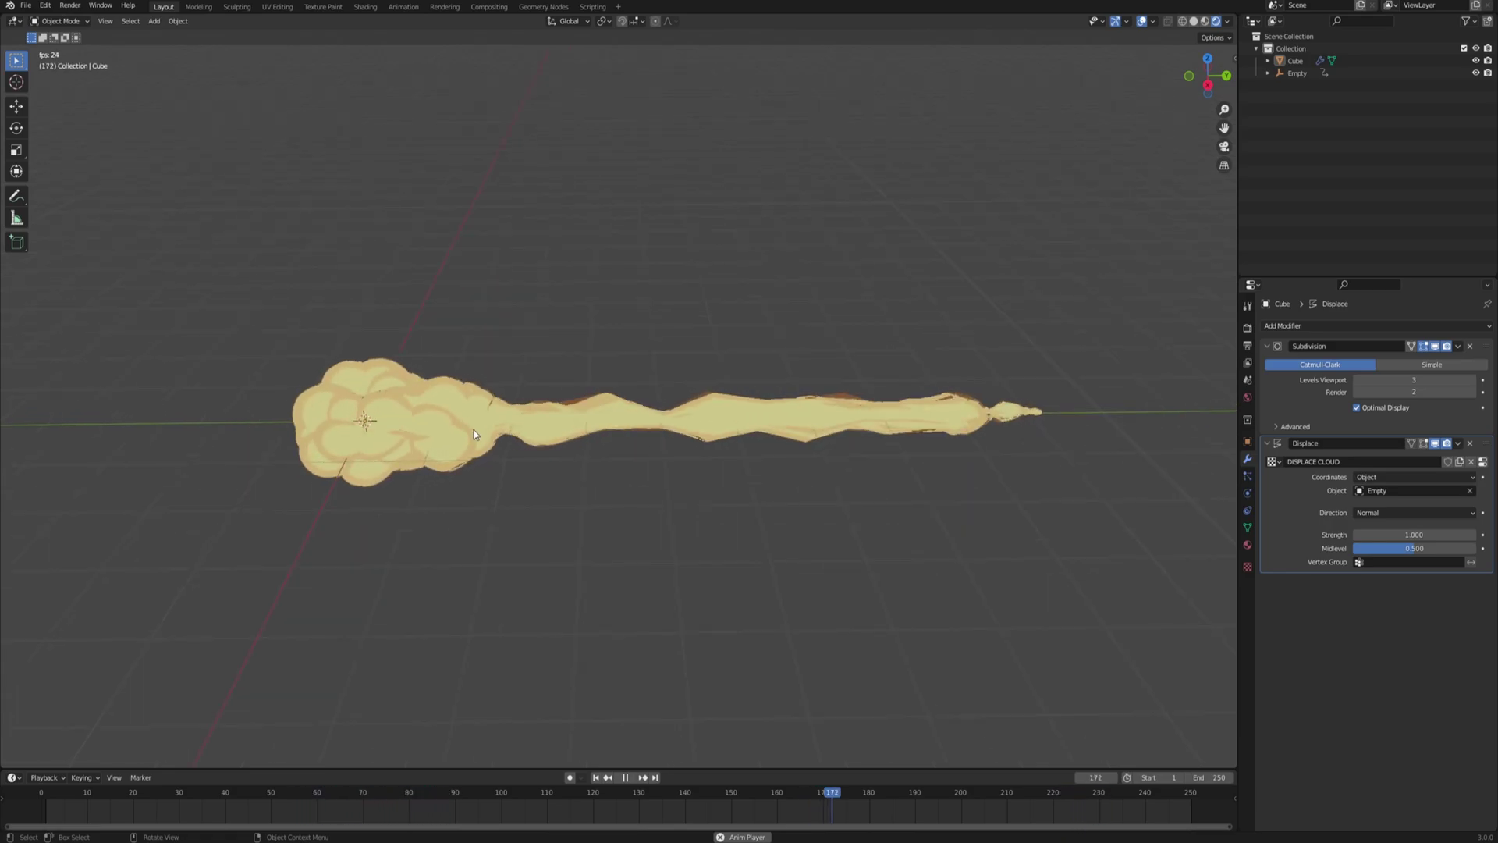
key("space")
- Select only the cloud body's vertices in wireframe Edit Mode by deselecting the tail end and shrinking the selection
left_click(419, 387)
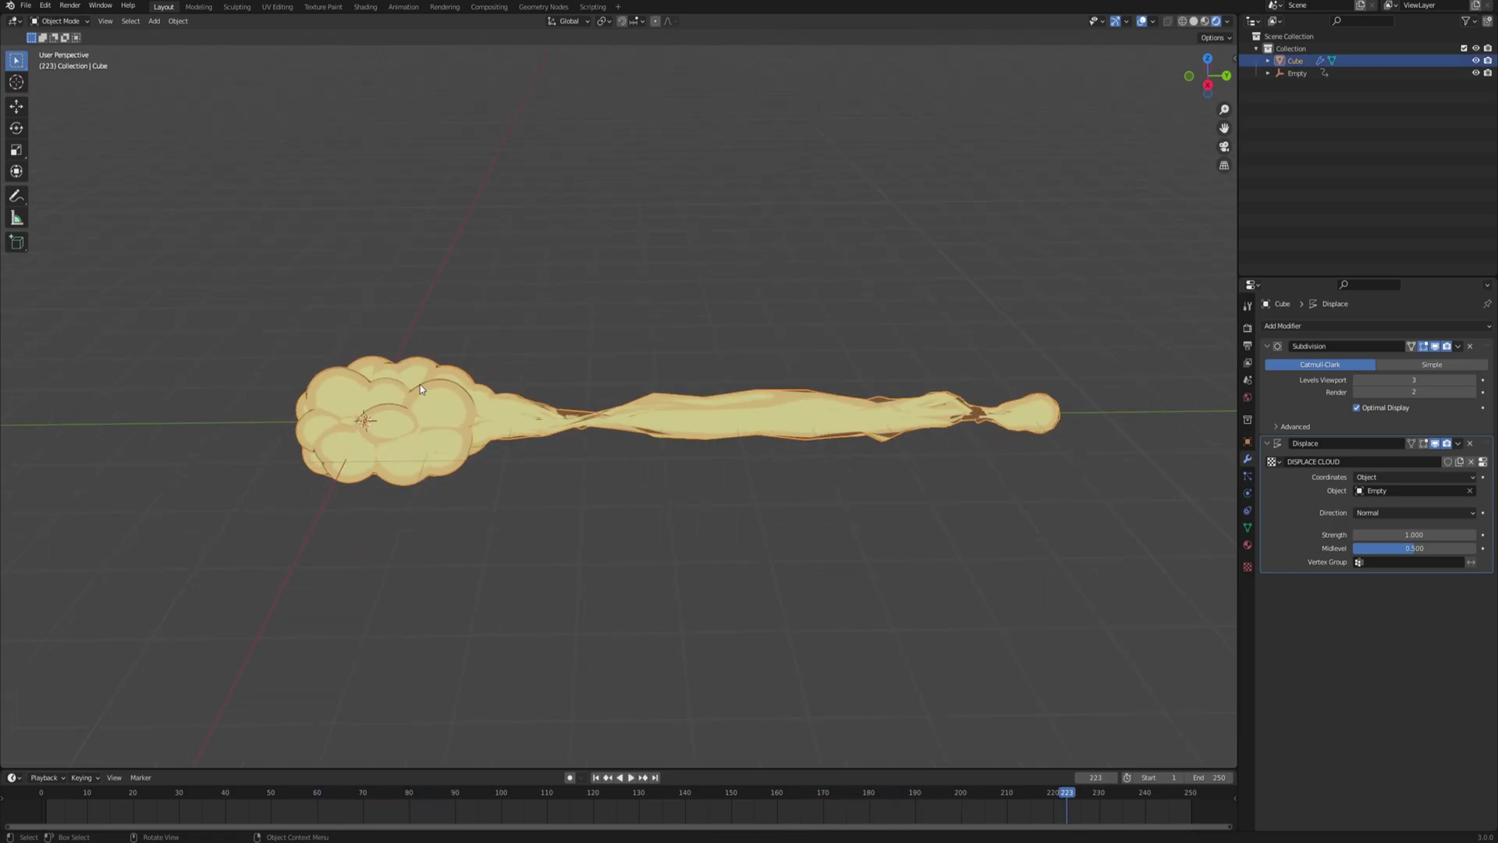
key("Tab")
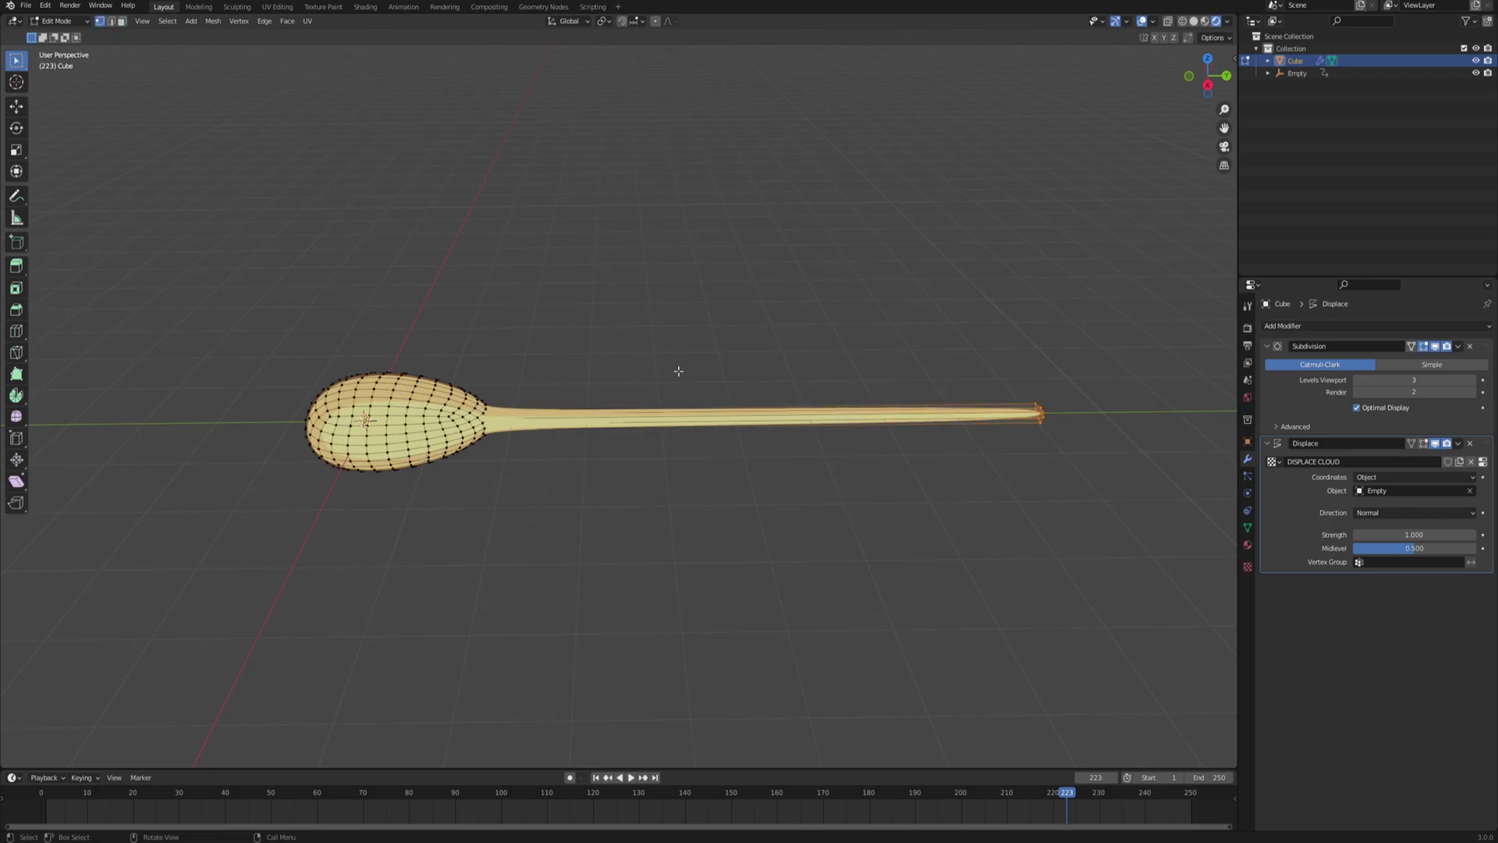
key("shift+z")
left_click_drag(926, 328, 1069, 477, "ctrl")
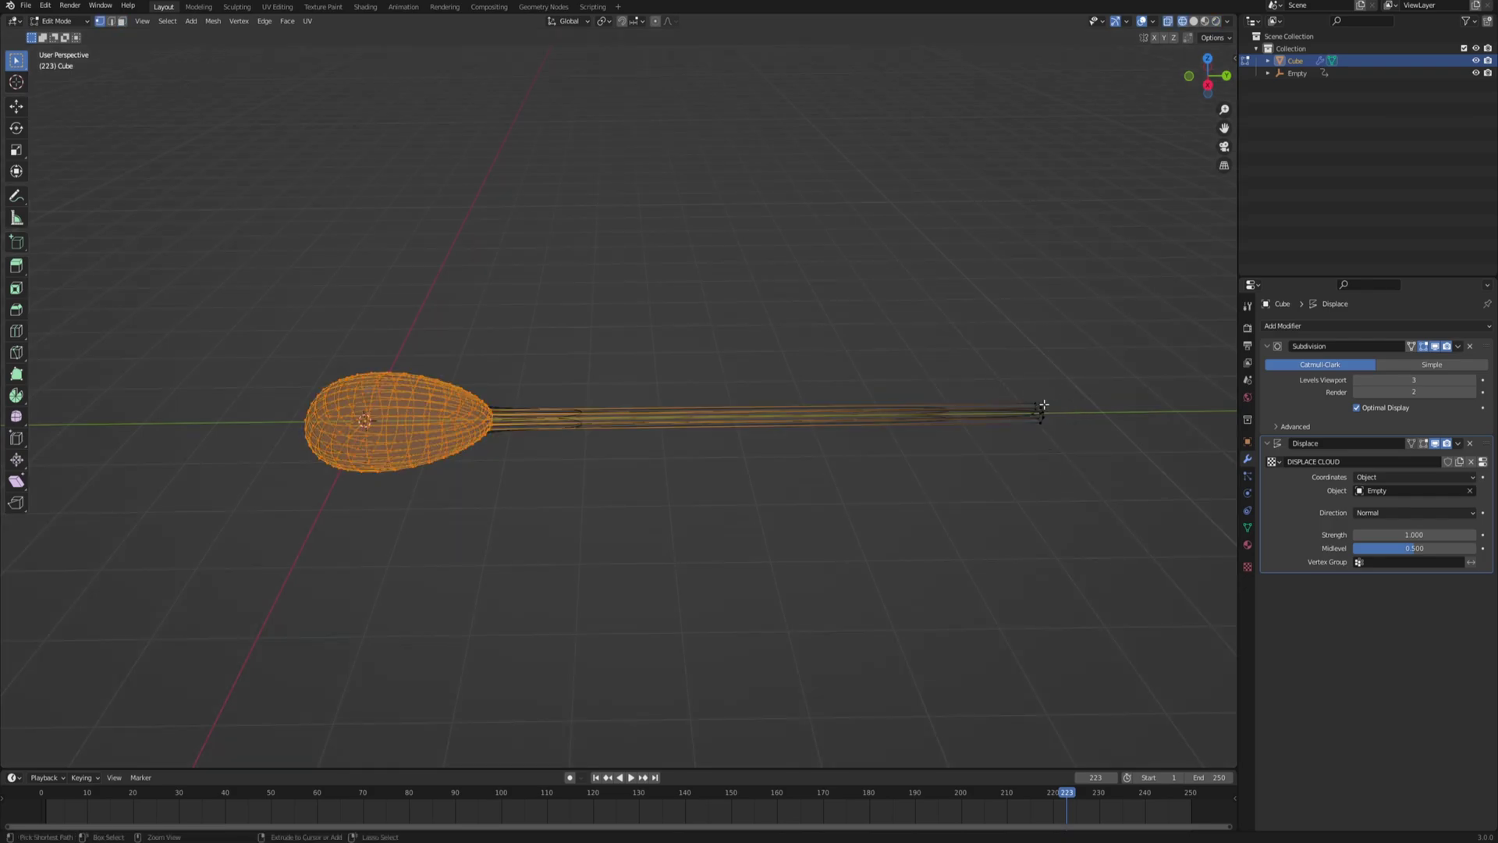
key("ctrl+KP_Subtract")
middle_click_drag(1044, 405, 1214, 404, "shift")
middle_click_drag(1214, 404, 1165, 393)
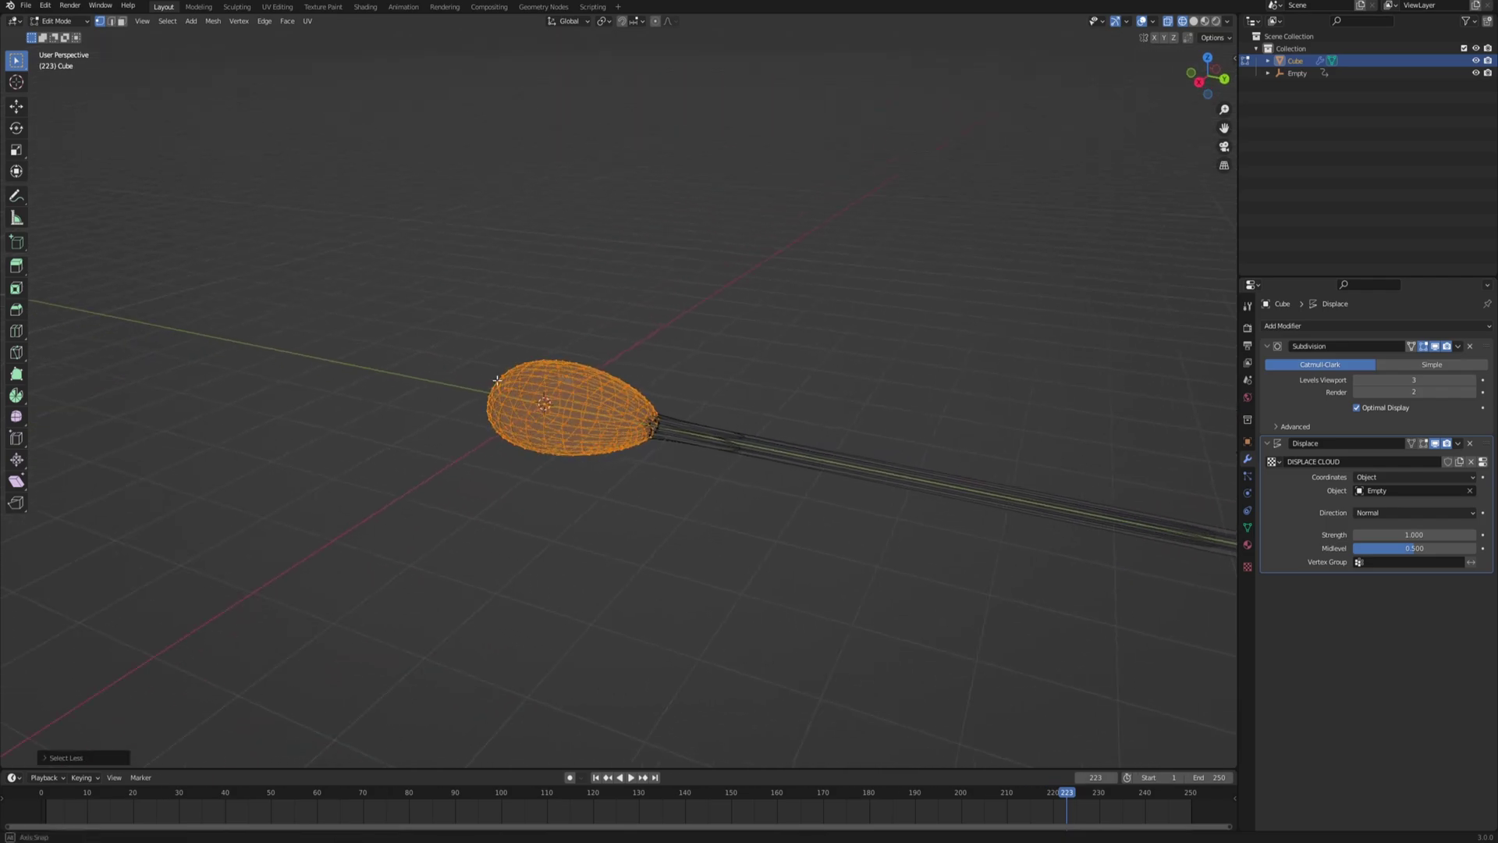
scroll(780, 535, "up", 7)
middle_click_drag(780, 535, 643, 399, "shift")
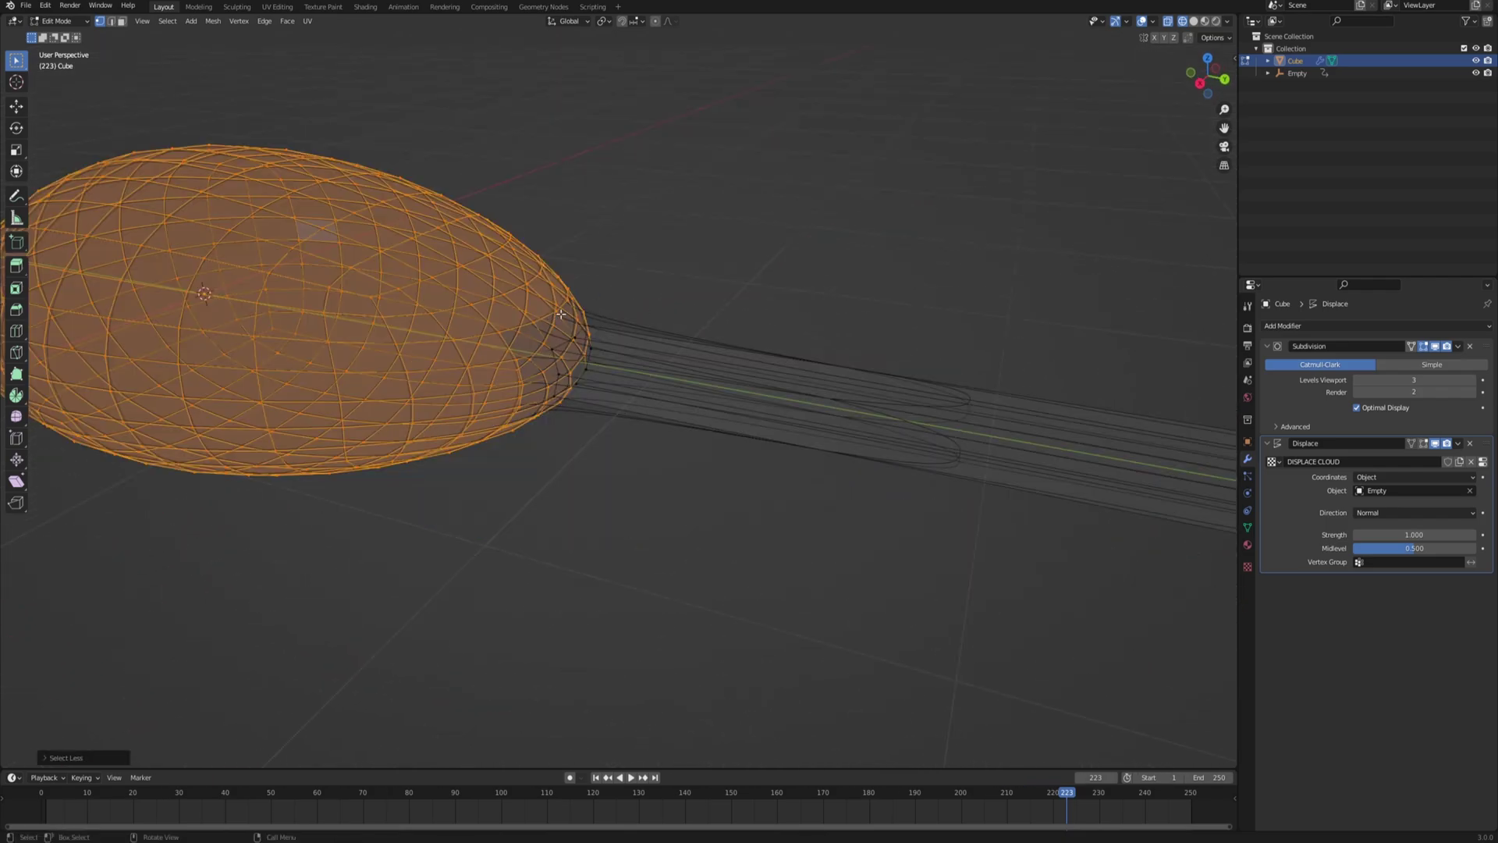
scroll(558, 378, "down", 4)
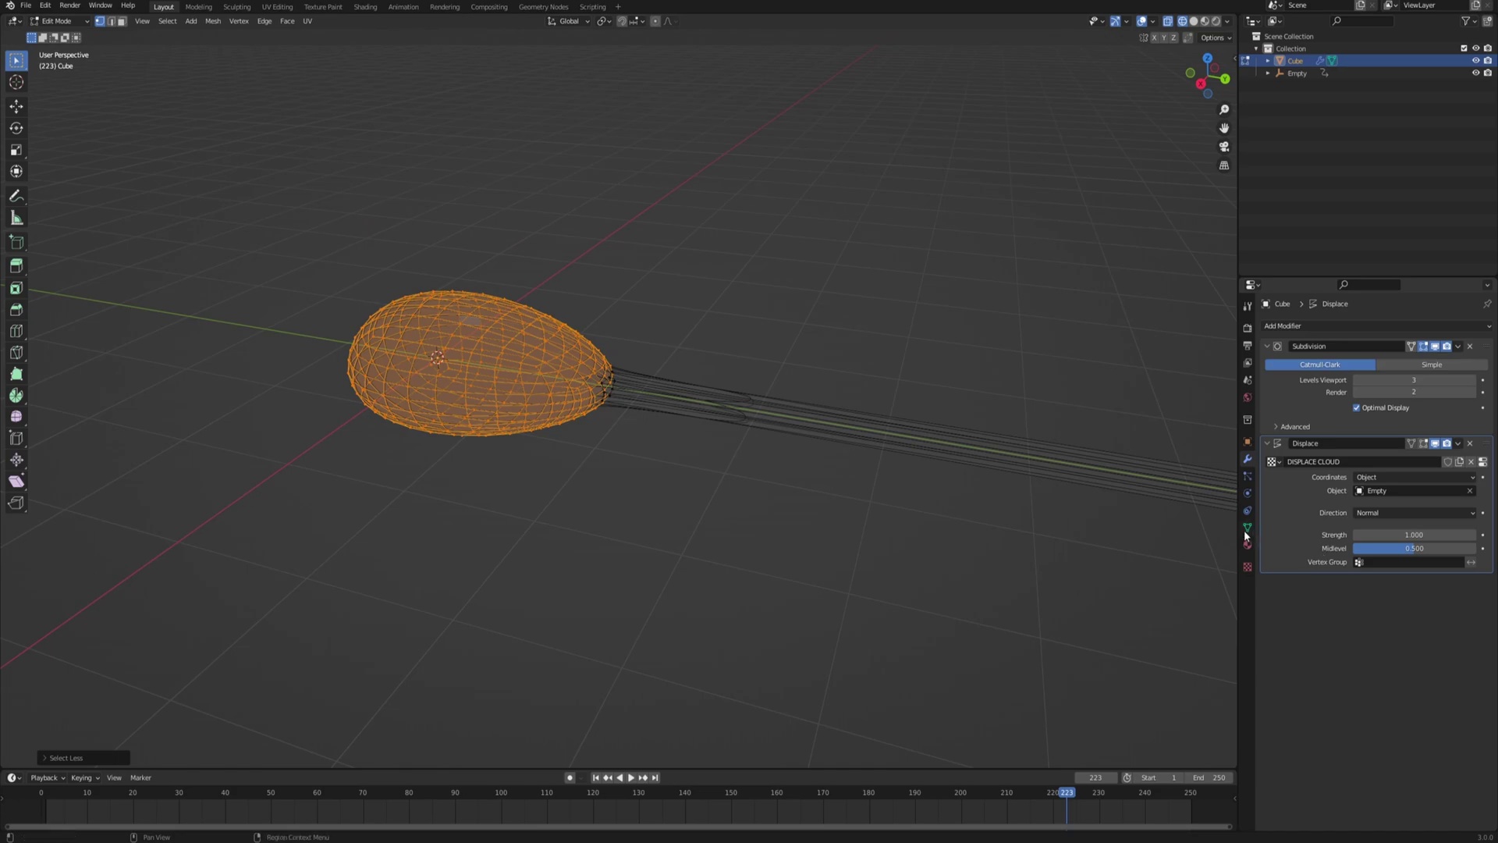
- Create a vertex group for the selected cloud body vertices and set it as the Displace modifier's vertex group
left_click(1247, 528)
left_click(1483, 364)
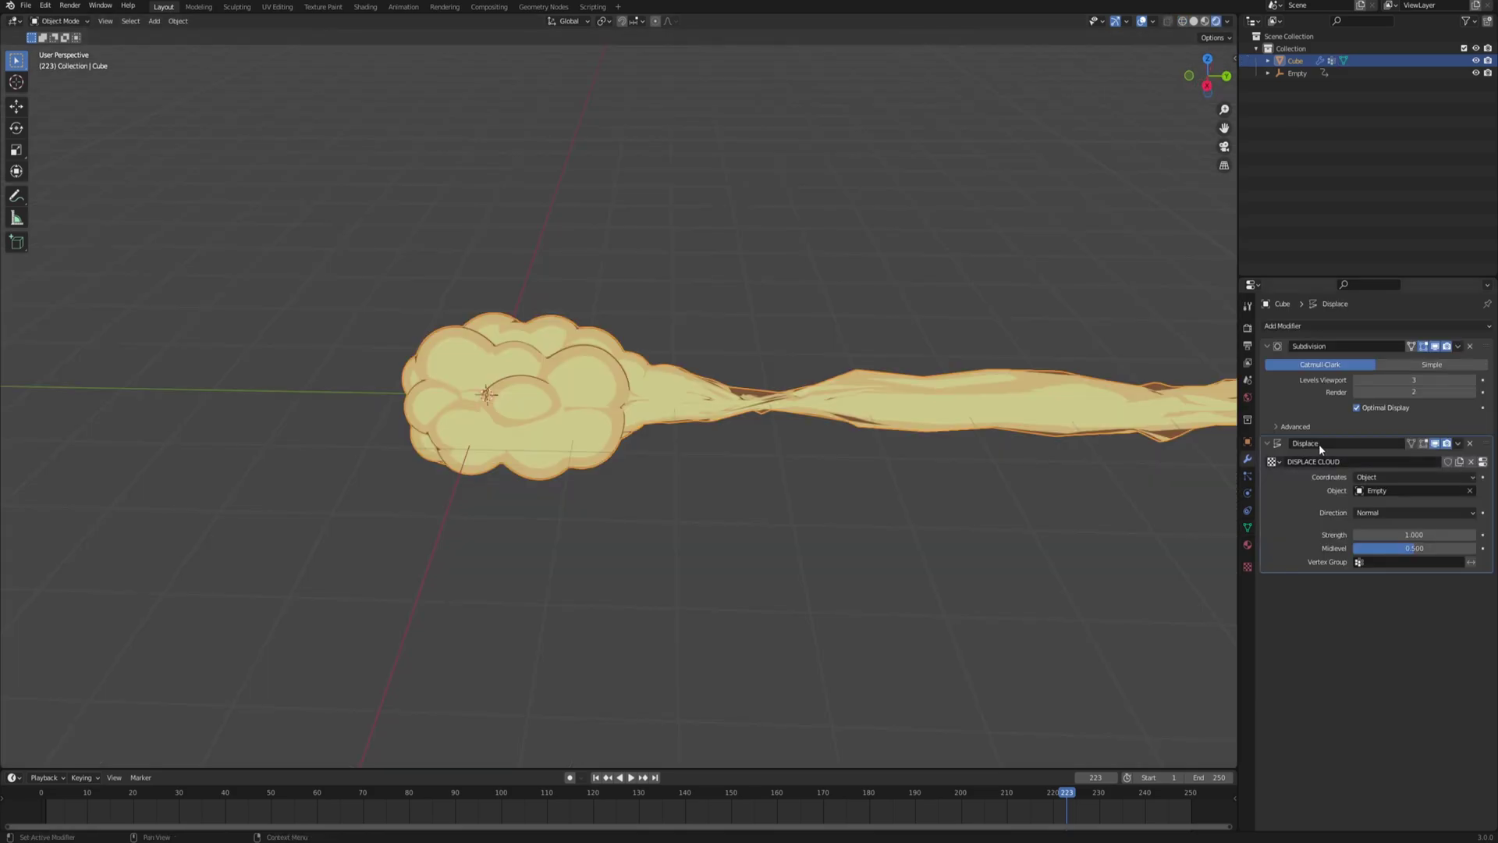
left_click(1385, 563)
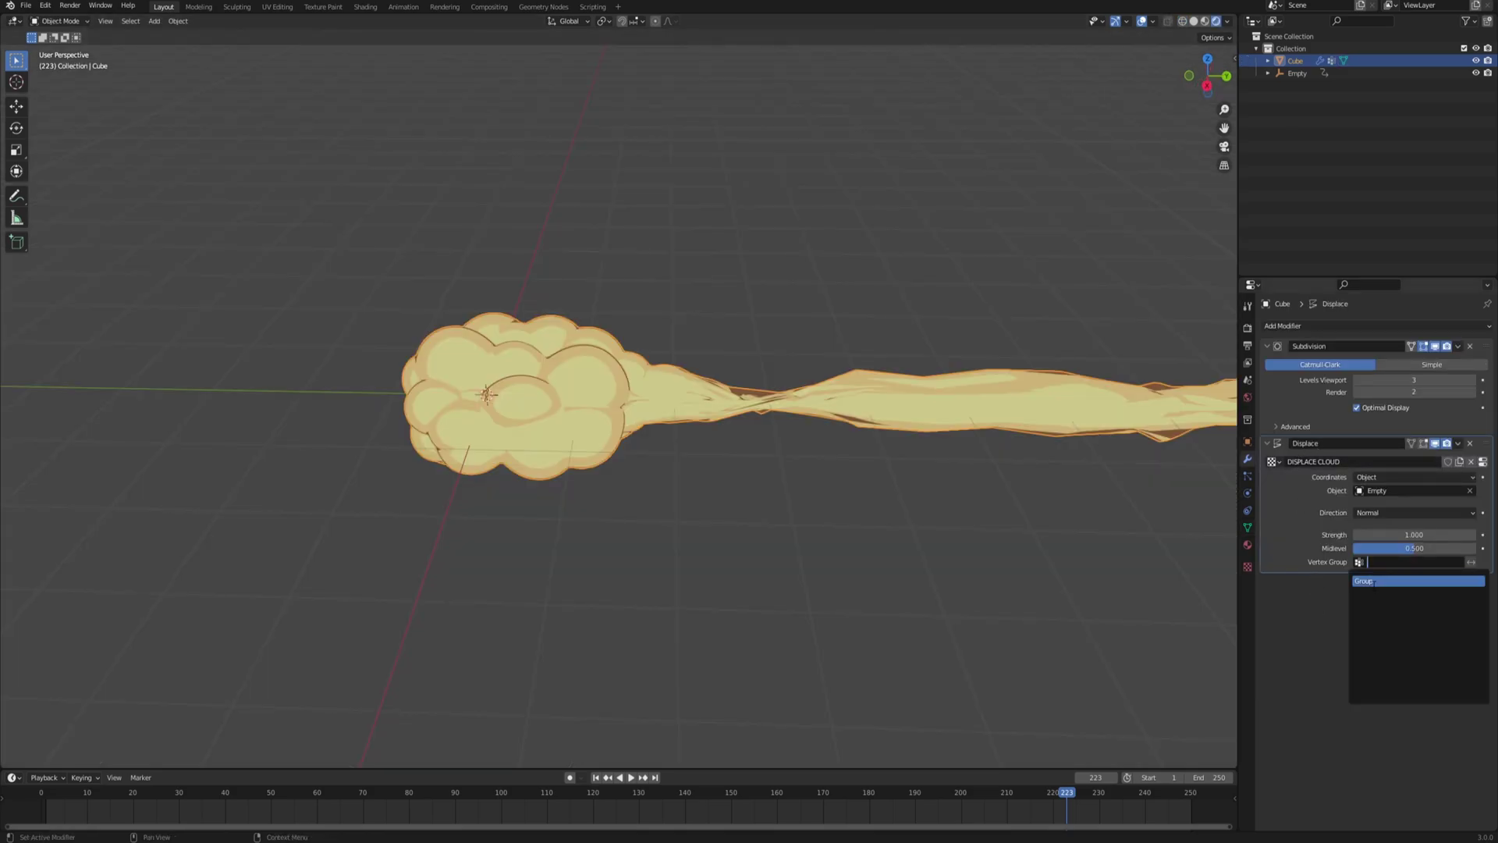
left_click(1373, 581)
- Play the animation and orbit around the cloud to check the displacement on the body and tail
key("space")
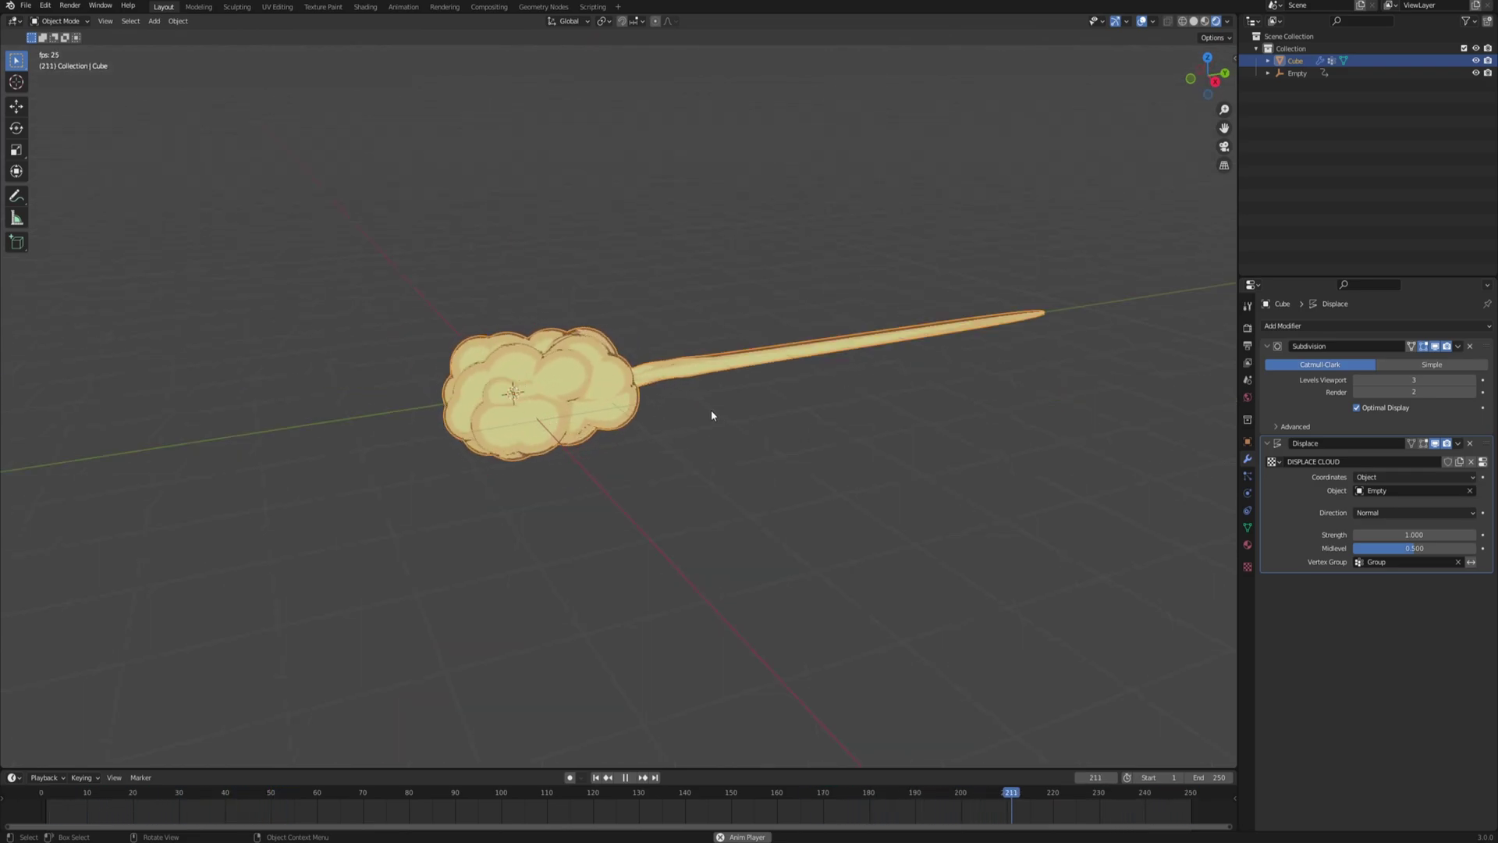
middle_click_drag(710, 410, 593, 427)
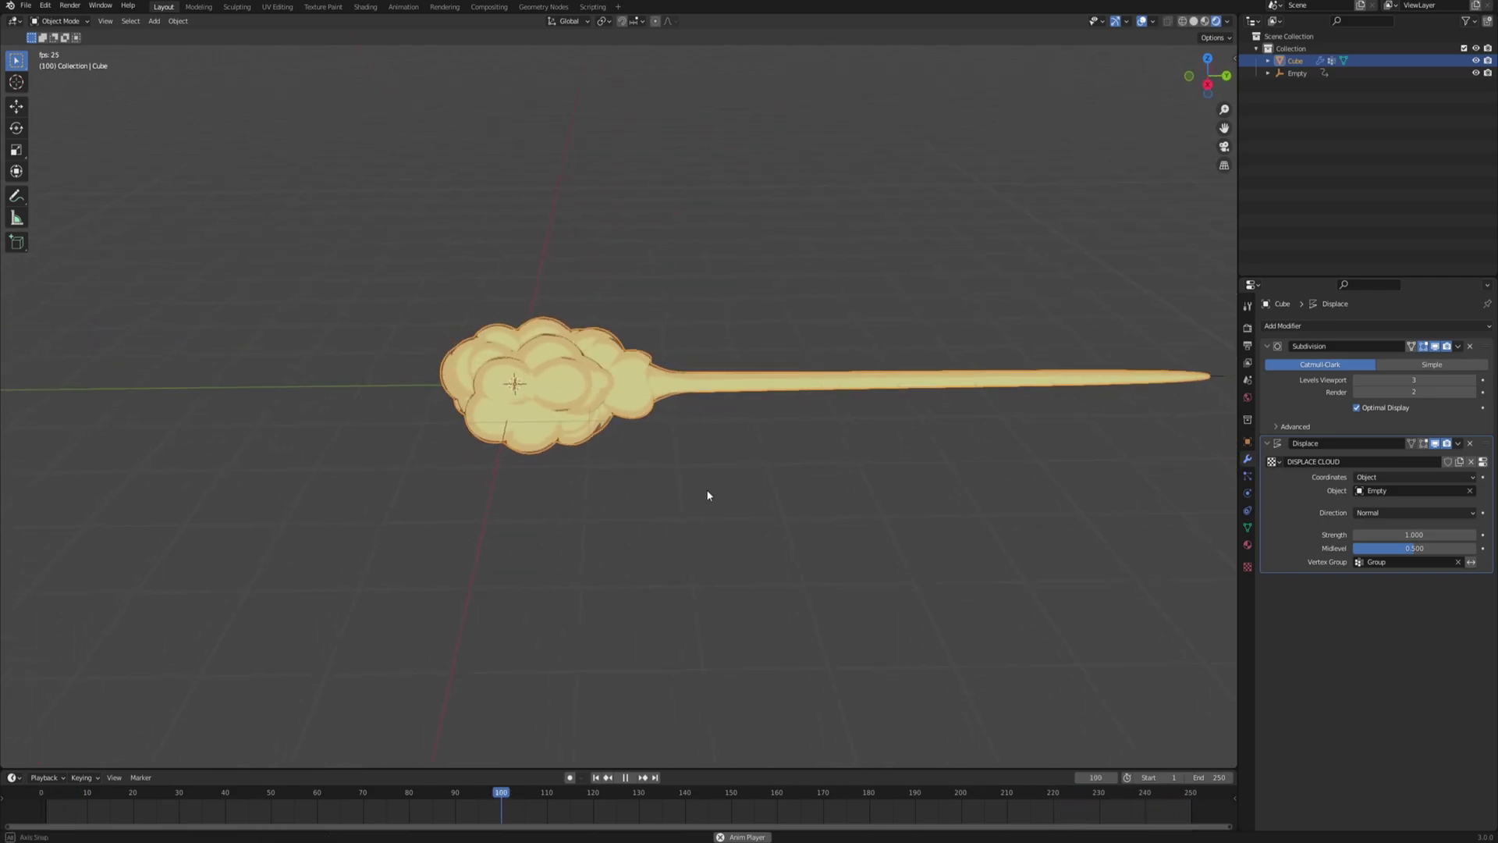
middle_click_drag(708, 495, 750, 465)
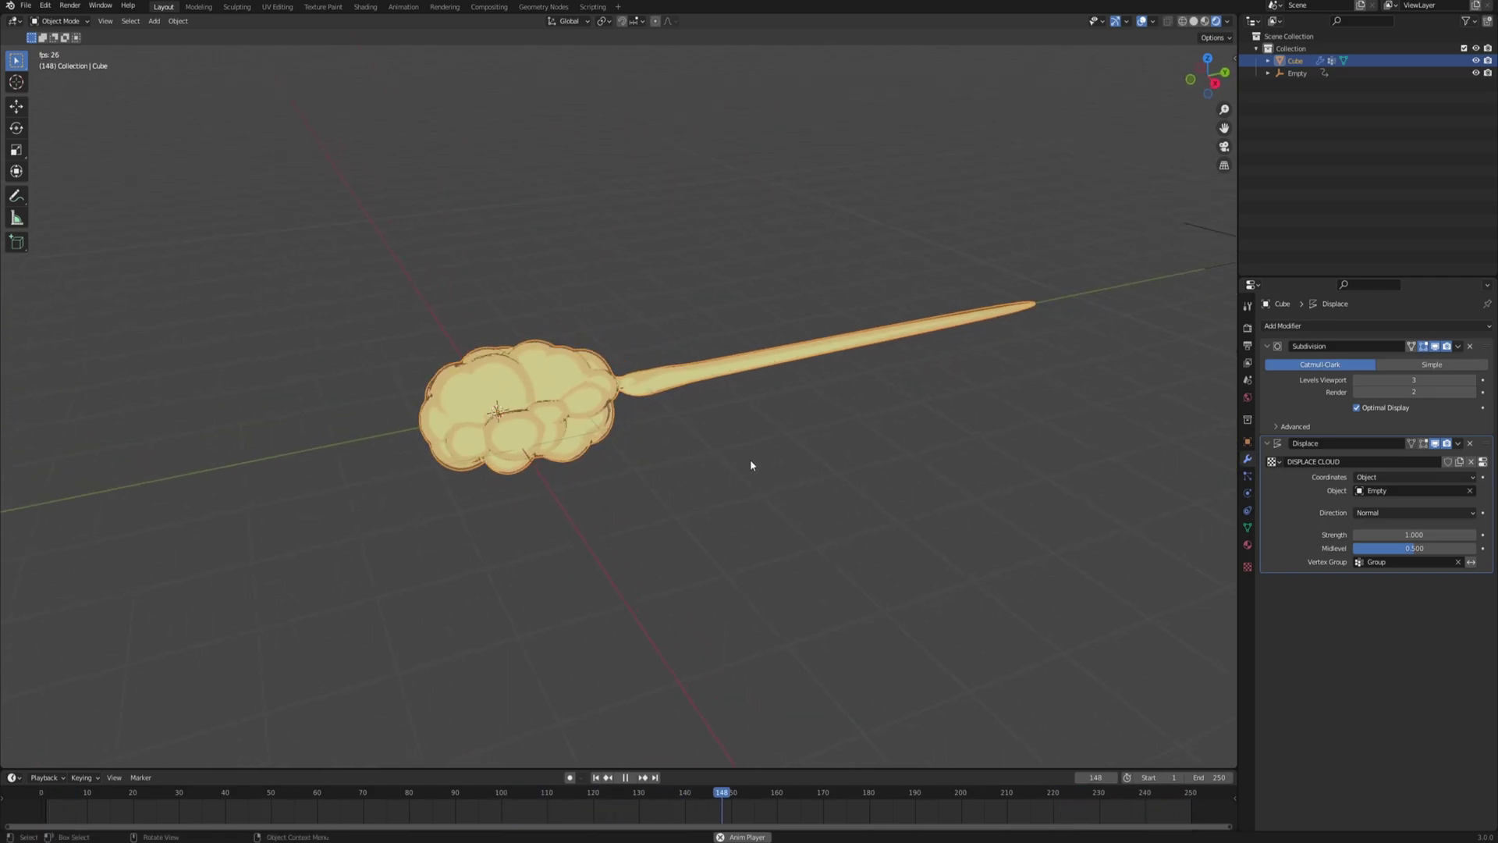